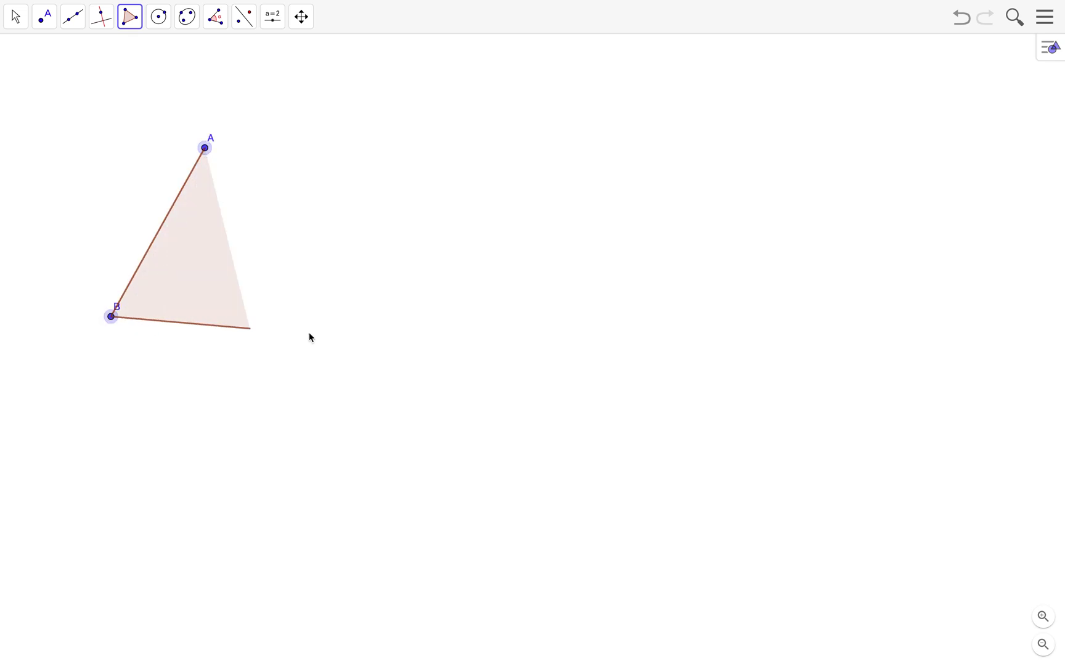
Close triangle ABC by placing C and returning to A, then pull label B off its vertex.
{"action": "left_click", "coordinate": [382, 341]}
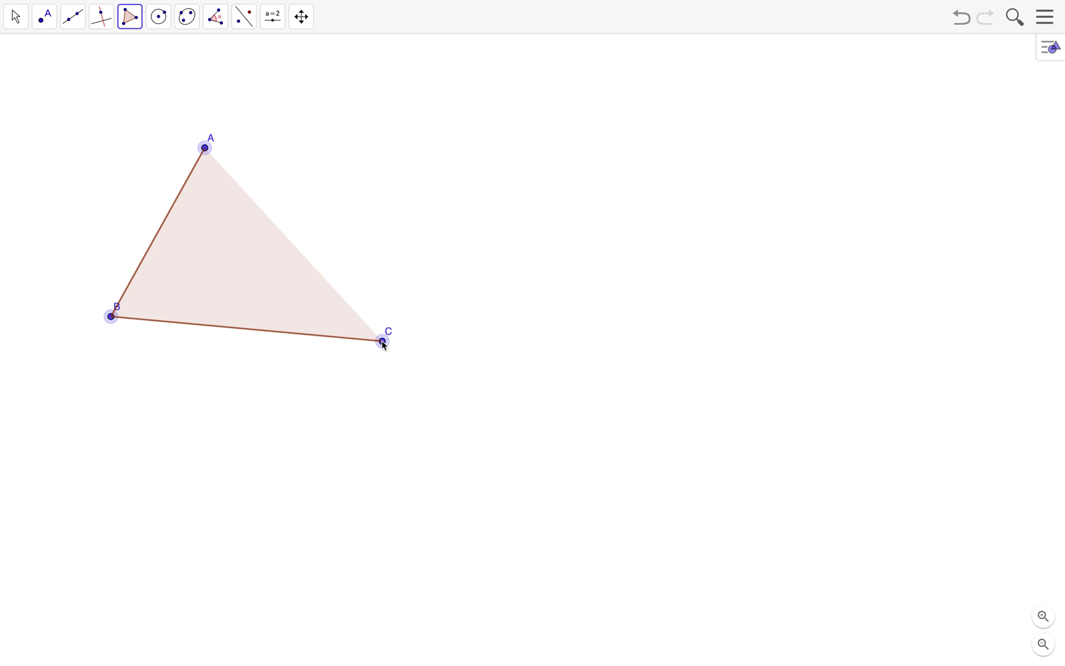
{"action": "left_click", "coordinate": [205, 149]}
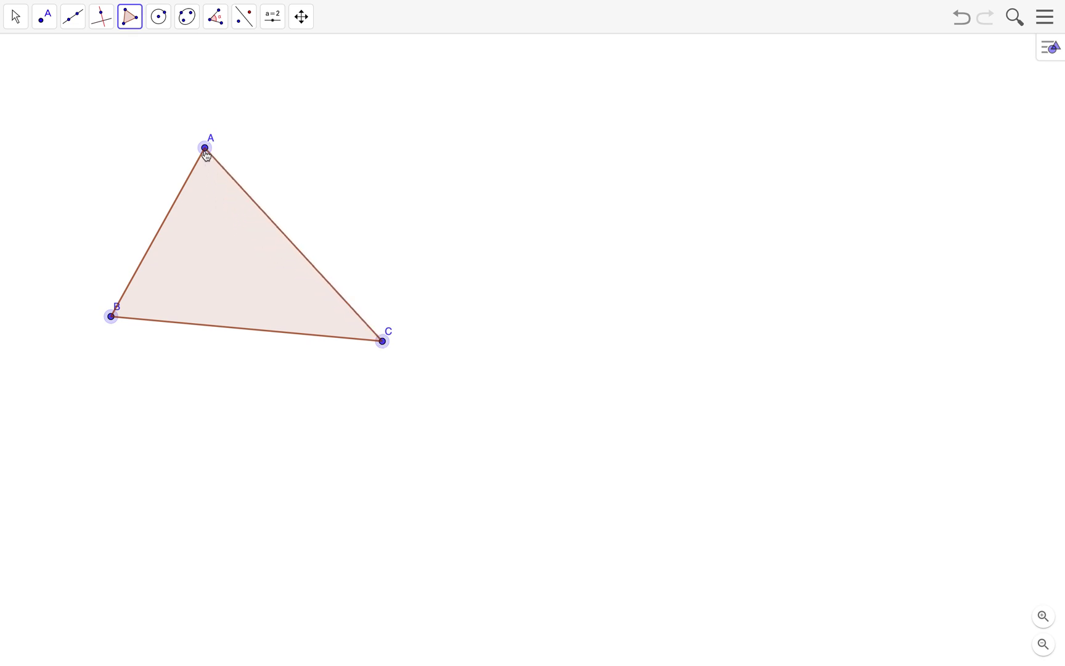
{"action": "left_click", "coordinate": [17, 25]}
{"action": "left_click", "coordinate": [15, 53]}
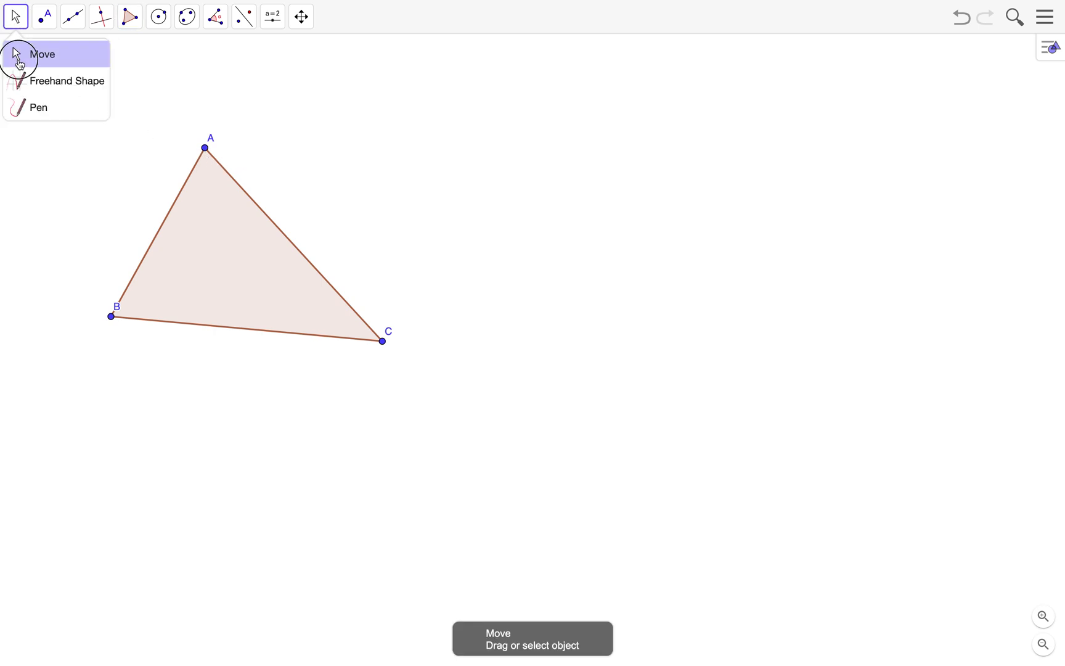
{"action": "left_click", "coordinate": [108, 314]}
{"action": "left_click_drag", "start_coordinate": [108, 314], "coordinate": [95, 318]}
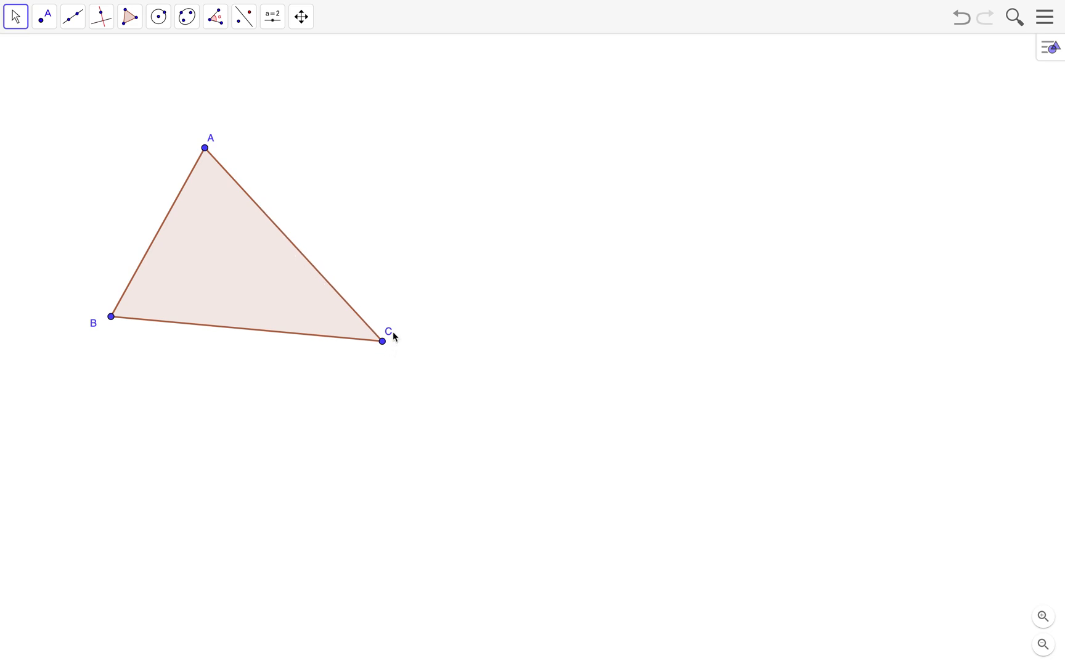
{"action": "left_click_drag", "start_coordinate": [394, 334], "coordinate": [396, 359]}
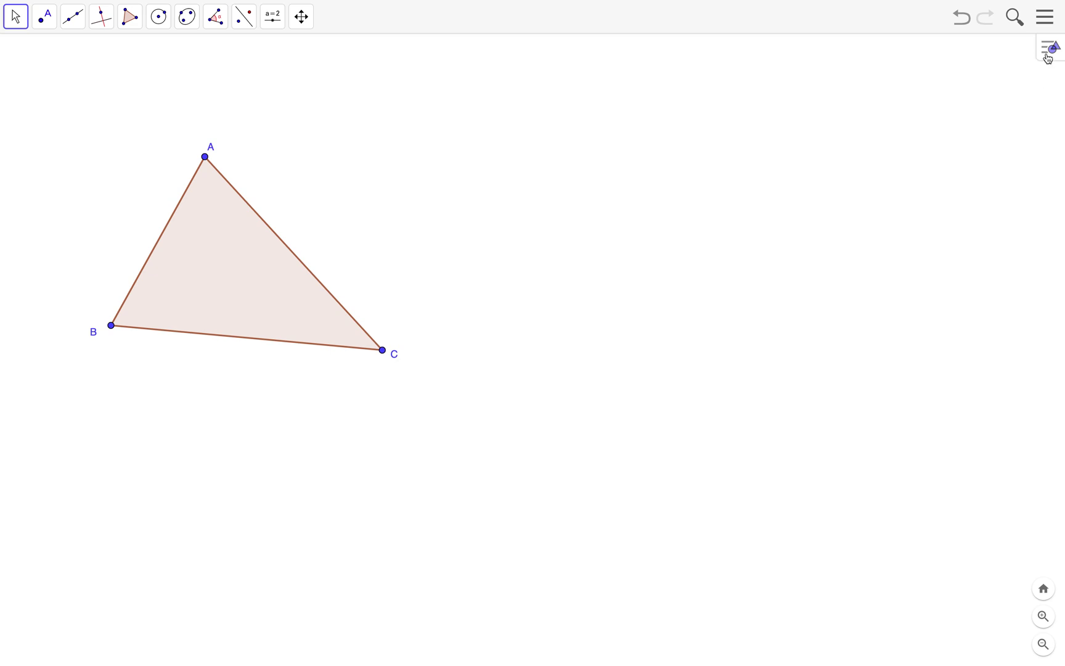
Show the Algebra view with A, B, C, sides 8.6, 8.28, 6.09 and area 23.92.
{"action": "left_click", "coordinate": [1049, 21]}
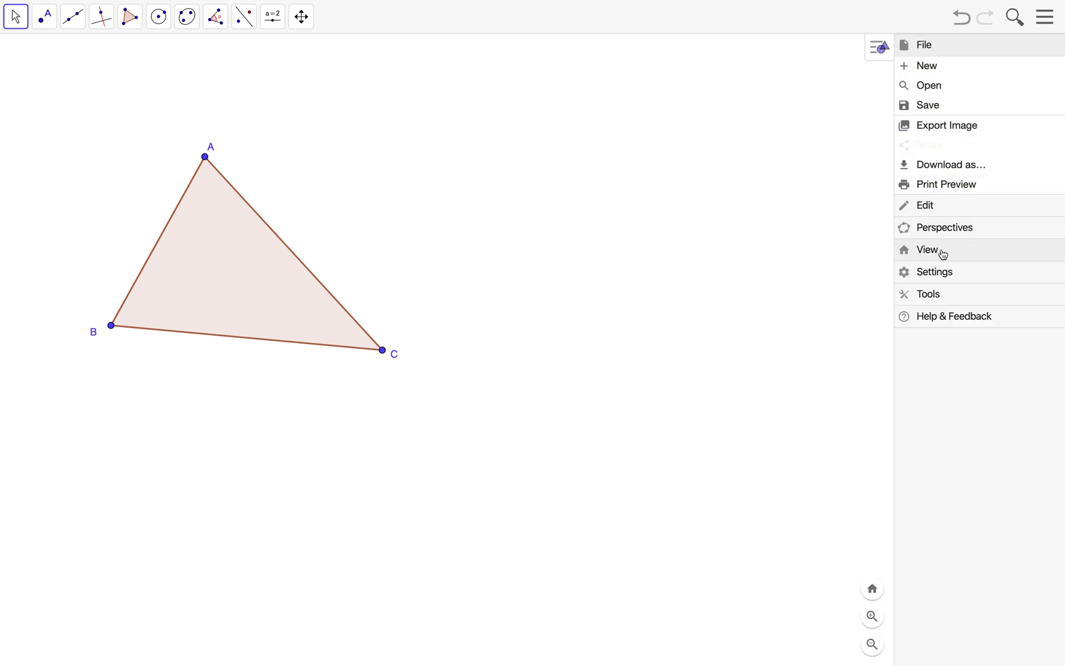
{"action": "left_click", "coordinate": [932, 257]}
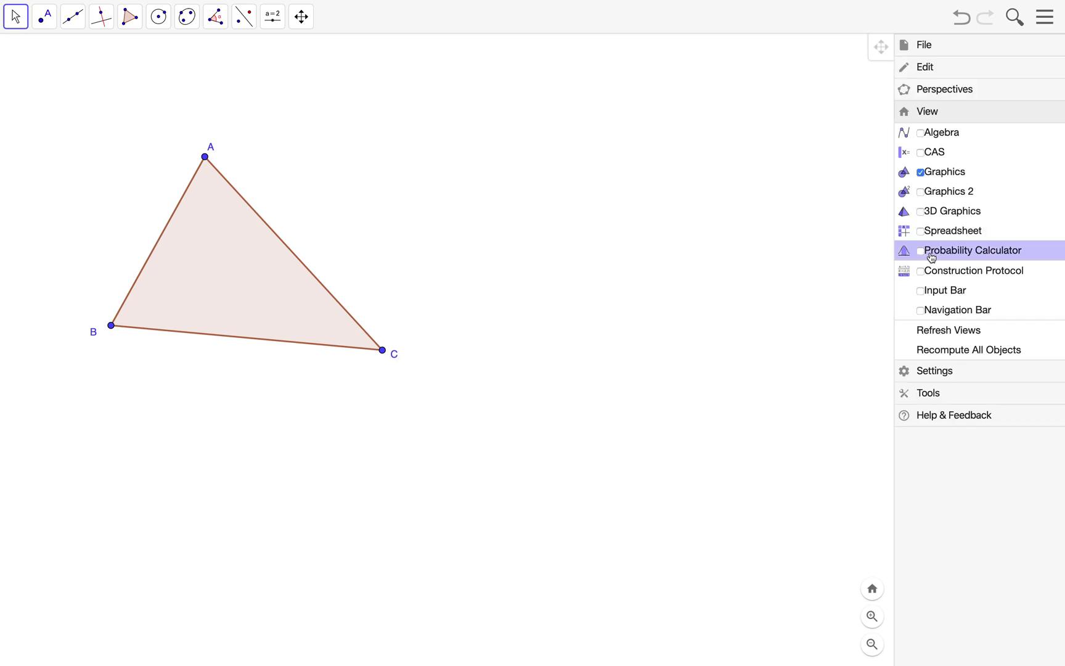
{"action": "left_click", "coordinate": [924, 135]}
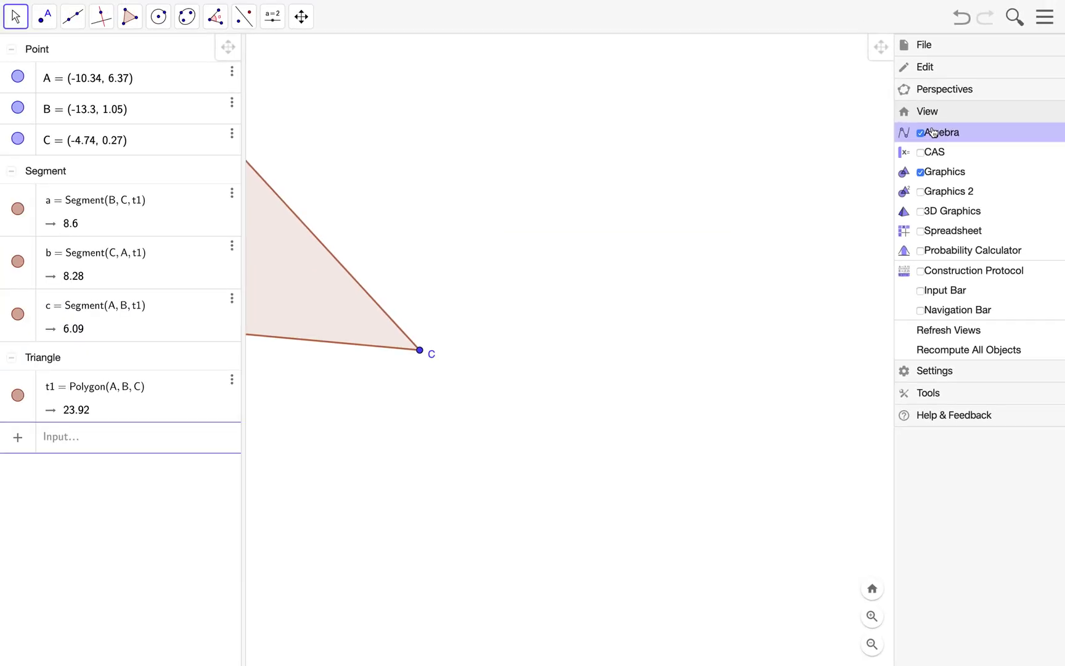
{"action": "left_click", "coordinate": [828, 89]}
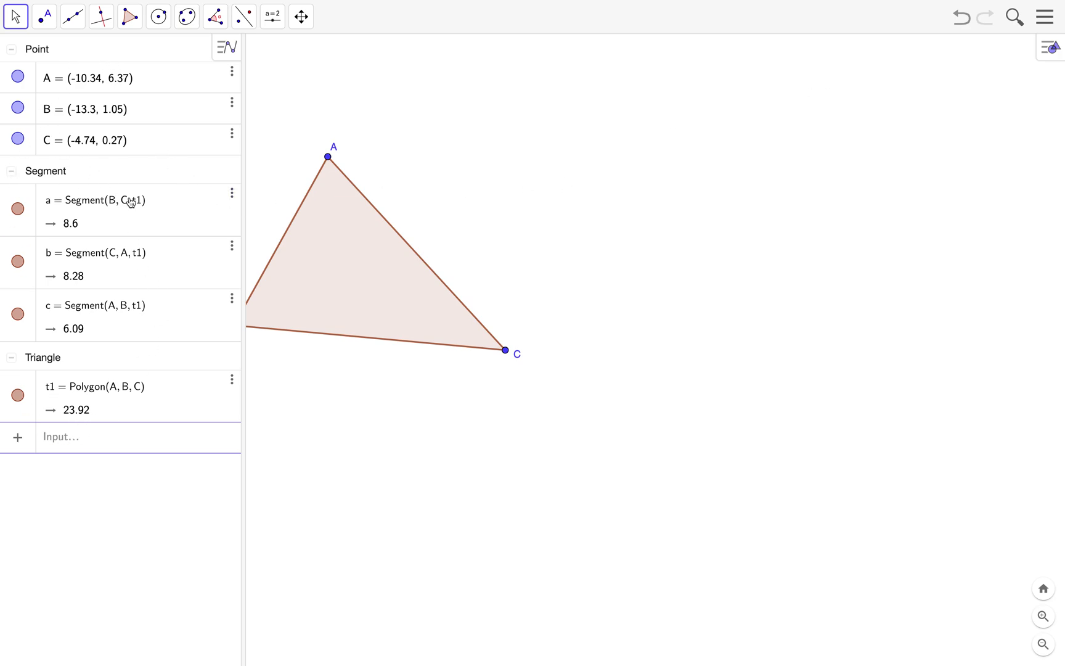
Shift the triangle up-right and drag vertices A and B until sides read 9.47, 10.11, 7.07.
{"action": "left_click_drag", "start_coordinate": [313, 267], "coordinate": [459, 237]}
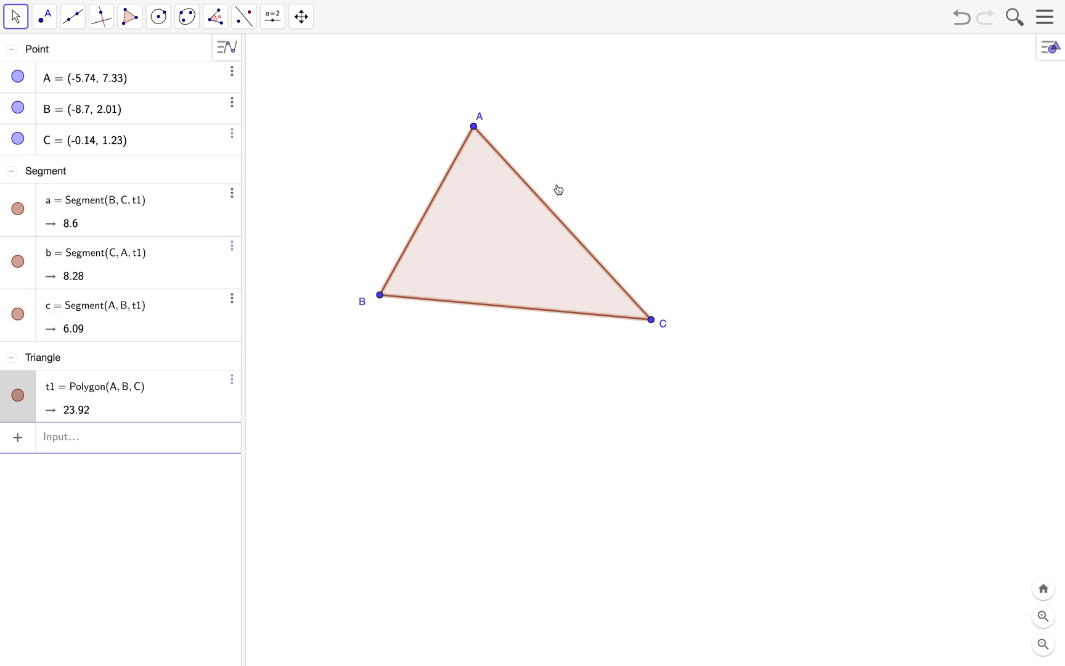
{"action": "left_click_drag", "start_coordinate": [480, 132], "coordinate": [403, 116]}
{"action": "left_click_drag", "start_coordinate": [381, 300], "coordinate": [352, 335]}
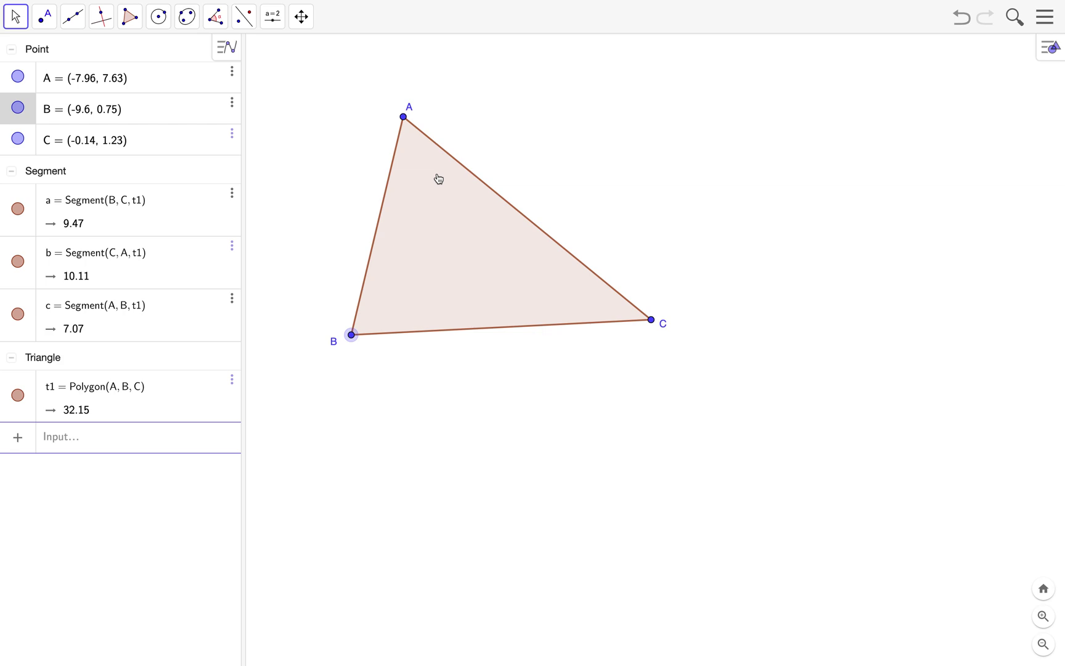
{"action": "left_click", "coordinate": [272, 25]}
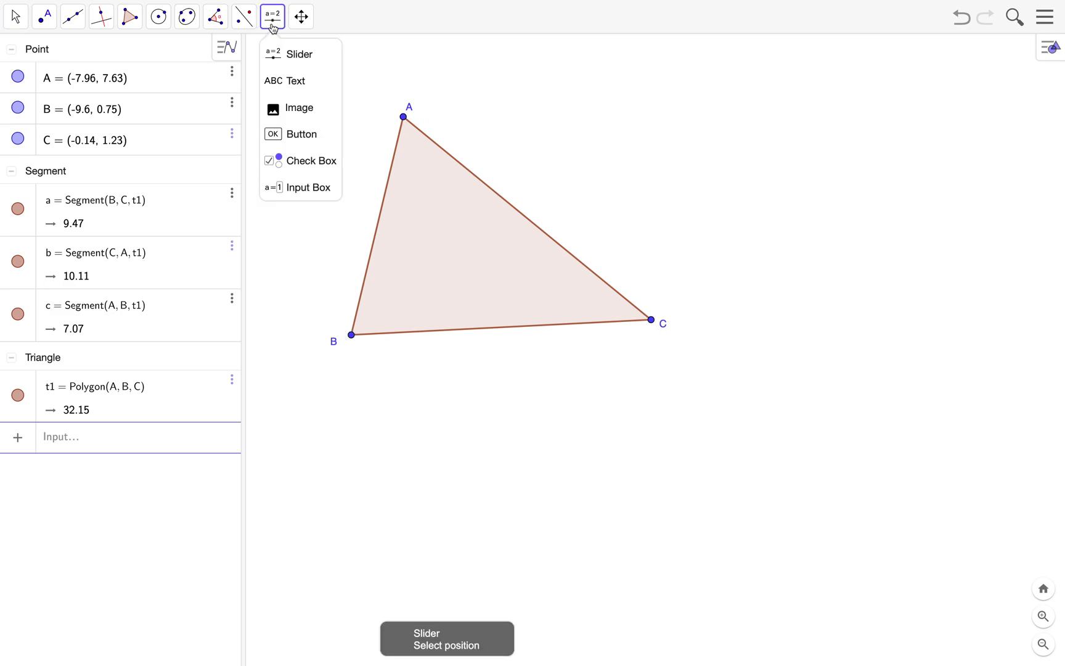
Place a top-right dynamic text '|AB| =' followed by side c, showing 7.07.
{"action": "left_click", "coordinate": [296, 82]}
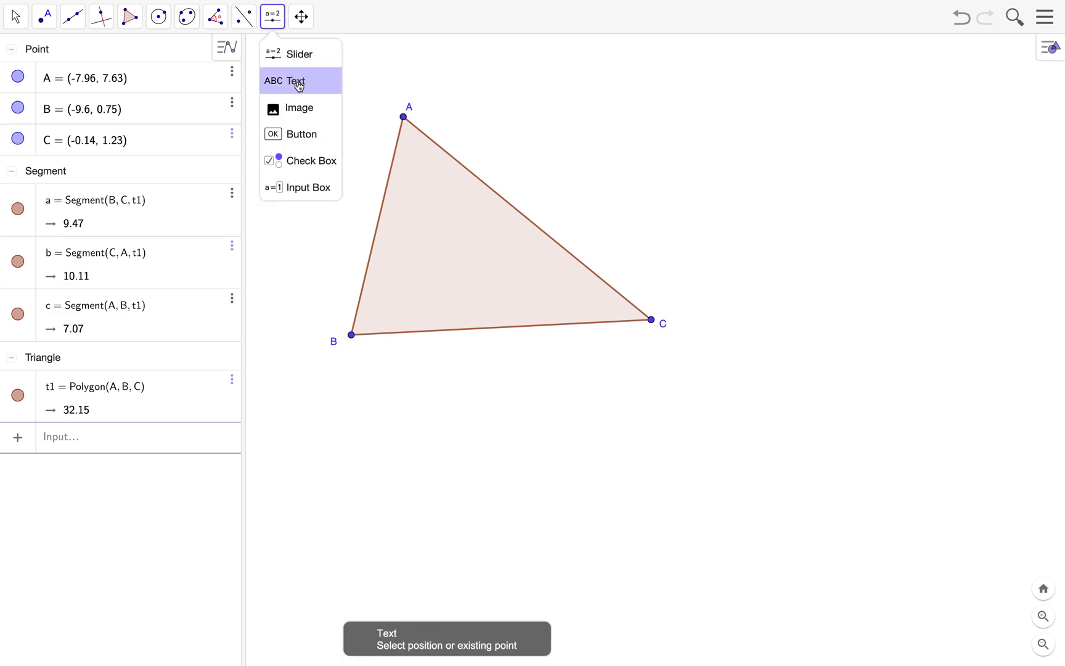
{"action": "left_click", "coordinate": [300, 89]}
{"action": "left_click", "coordinate": [770, 135]}
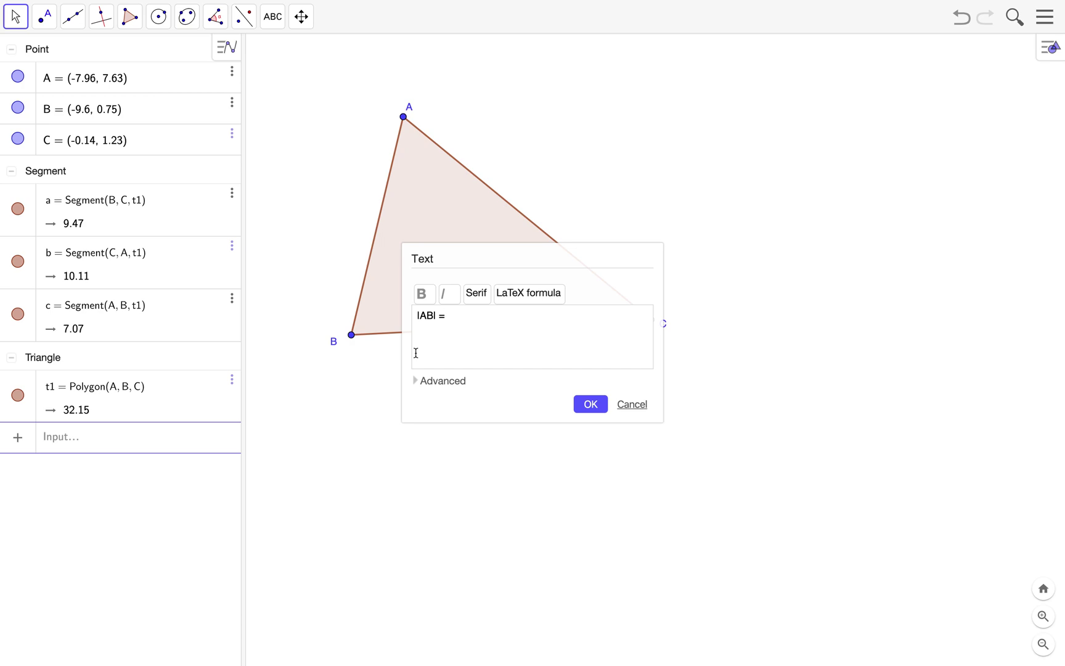
{"action": "left_click", "coordinate": [453, 383]}
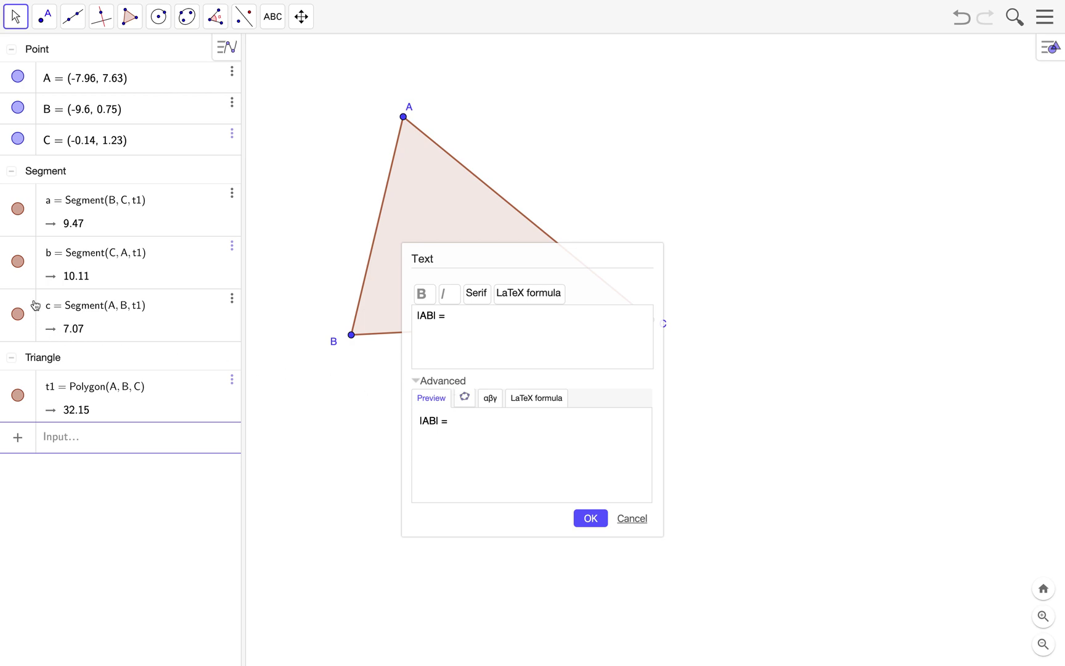
{"action": "left_click", "coordinate": [466, 398]}
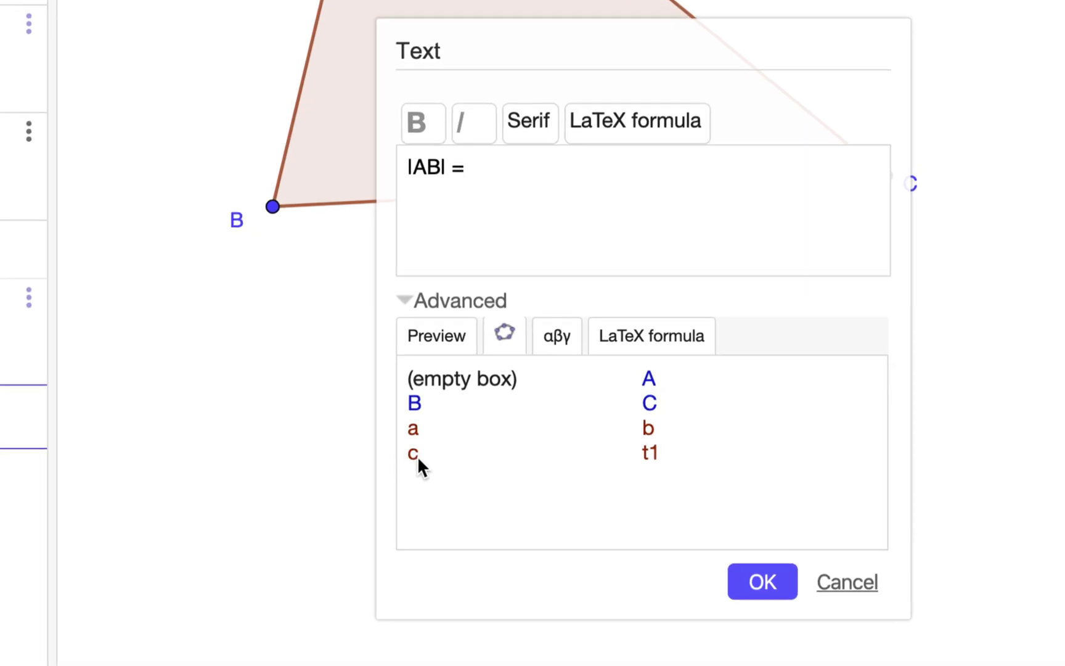
{"action": "left_click", "coordinate": [418, 455]}
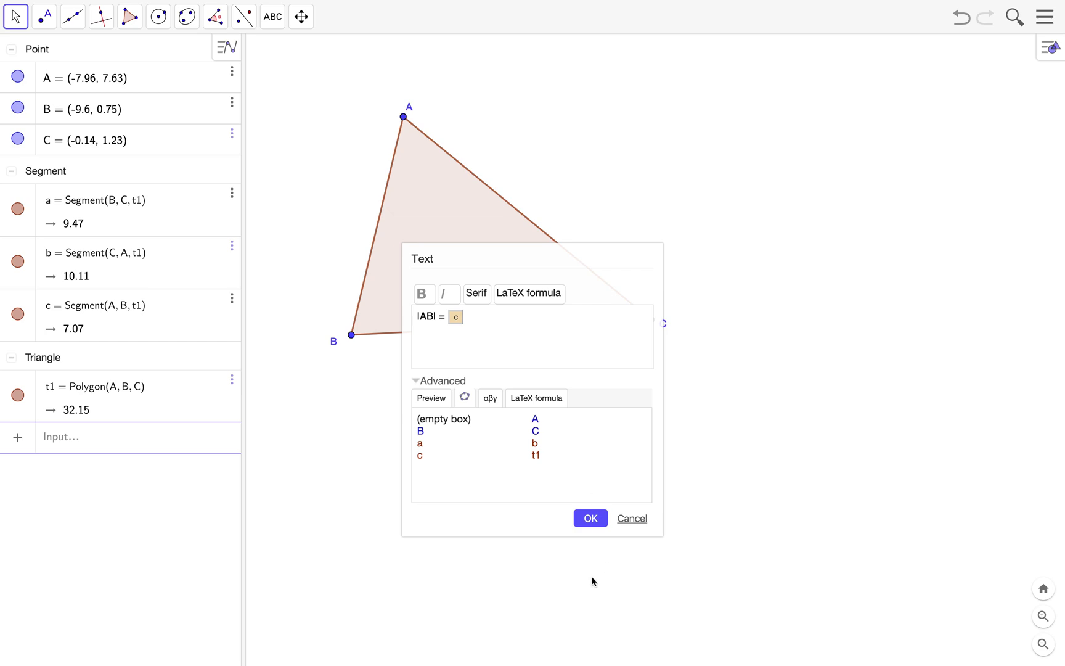
{"action": "left_click", "coordinate": [590, 519]}
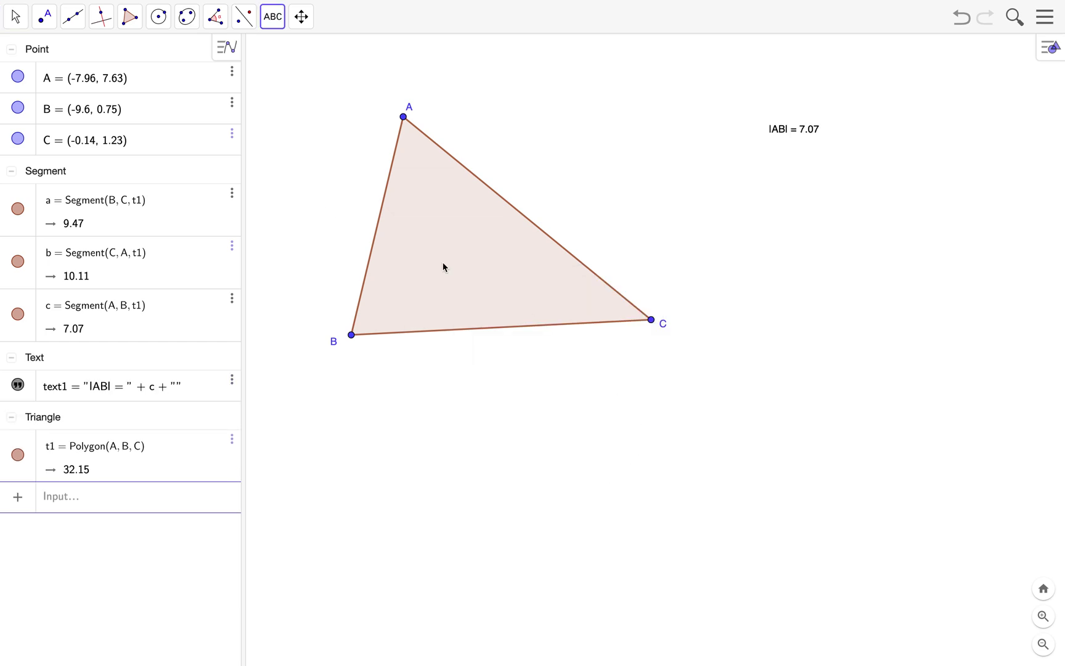
Set the |AB| = 7.07 text to Very Large and nudge it slightly left.
{"action": "left_click", "coordinate": [15, 17]}
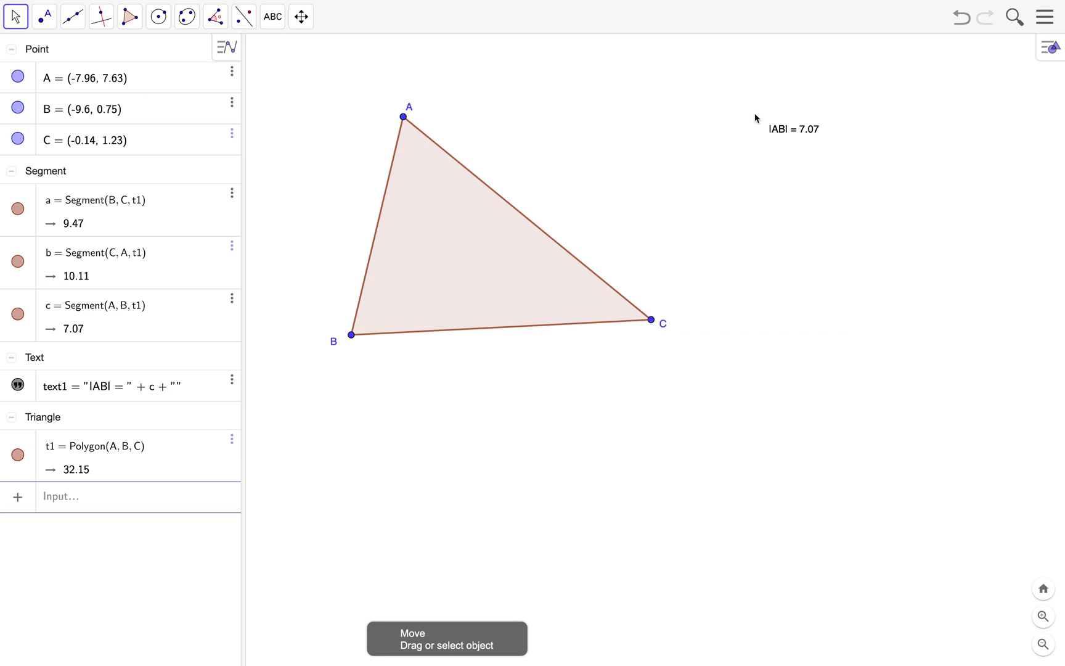
{"action": "left_click", "coordinate": [806, 141]}
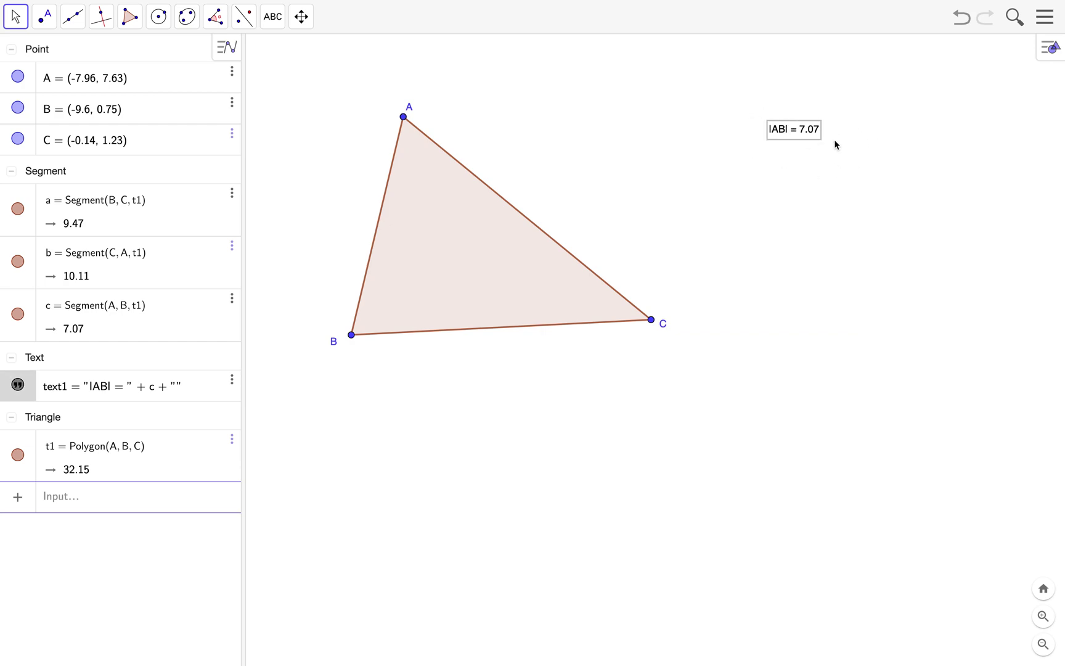
{"action": "left_click", "coordinate": [1045, 49]}
{"action": "left_click", "coordinate": [921, 49]}
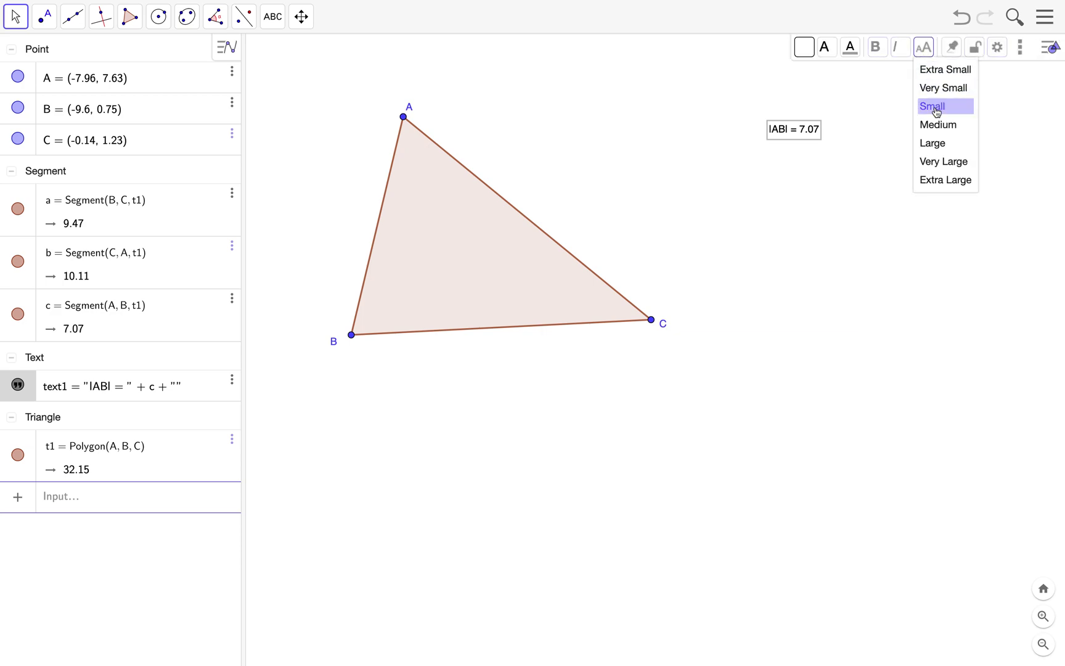
{"action": "left_click", "coordinate": [933, 143]}
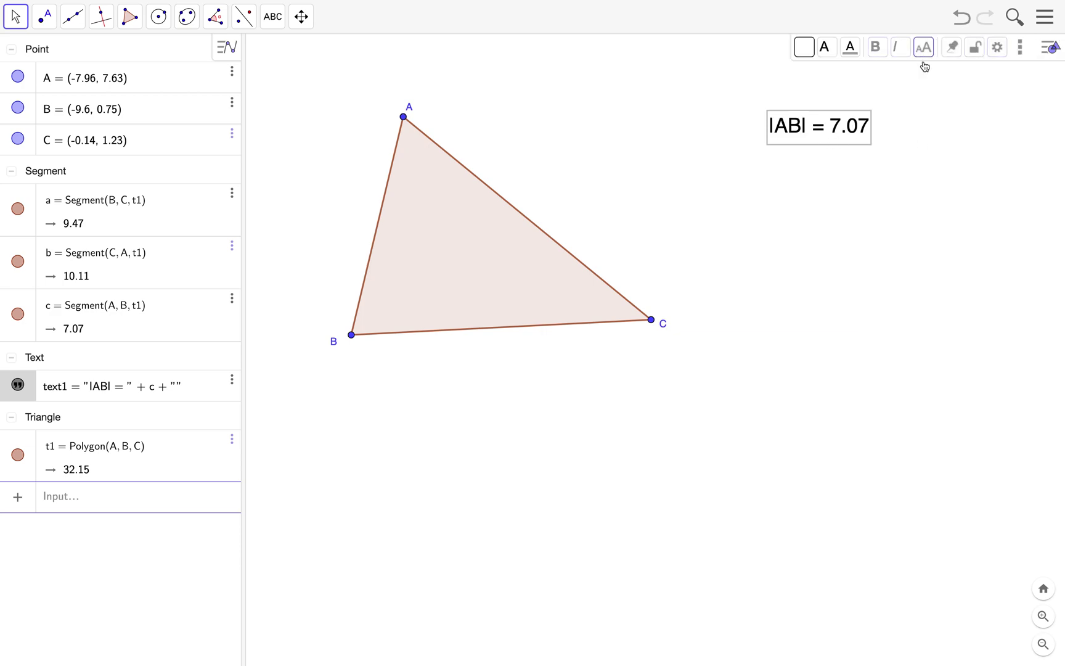
{"action": "left_click", "coordinate": [923, 50]}
{"action": "left_click", "coordinate": [932, 159]}
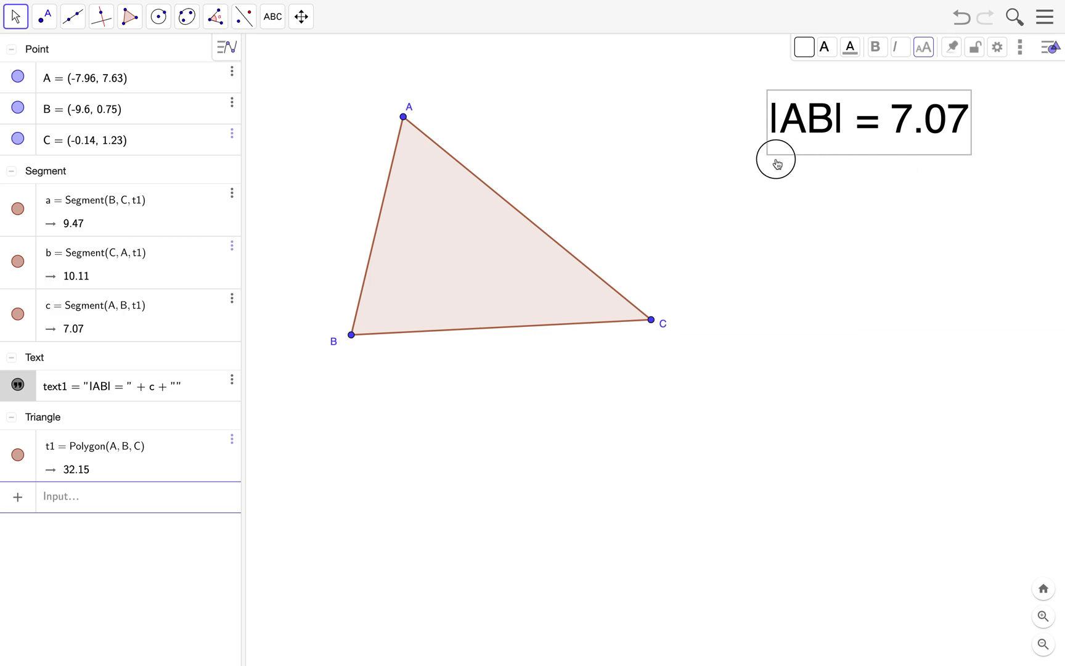
{"action": "mouse_move", "coordinate": [774, 151]}
{"action": "left_mouse_down"}
{"action": "mouse_move", "coordinate": [760, 159]}
{"action": "mouse_move", "coordinate": [790, 150]}
{"action": "left_mouse_up"}
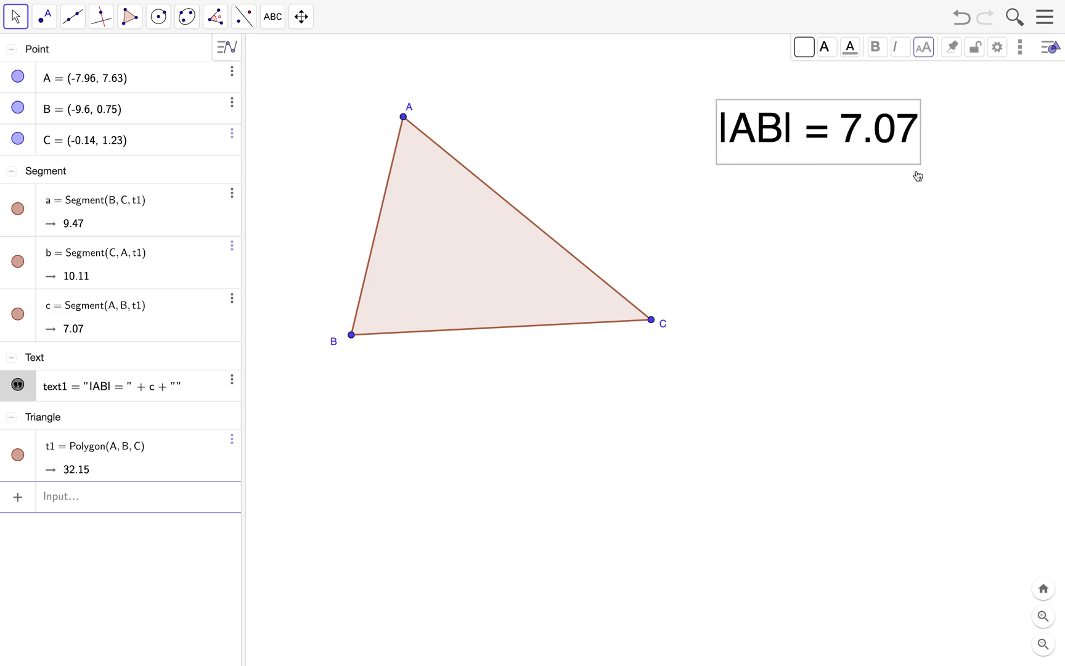
{"action": "double_click", "coordinate": [842, 138]}
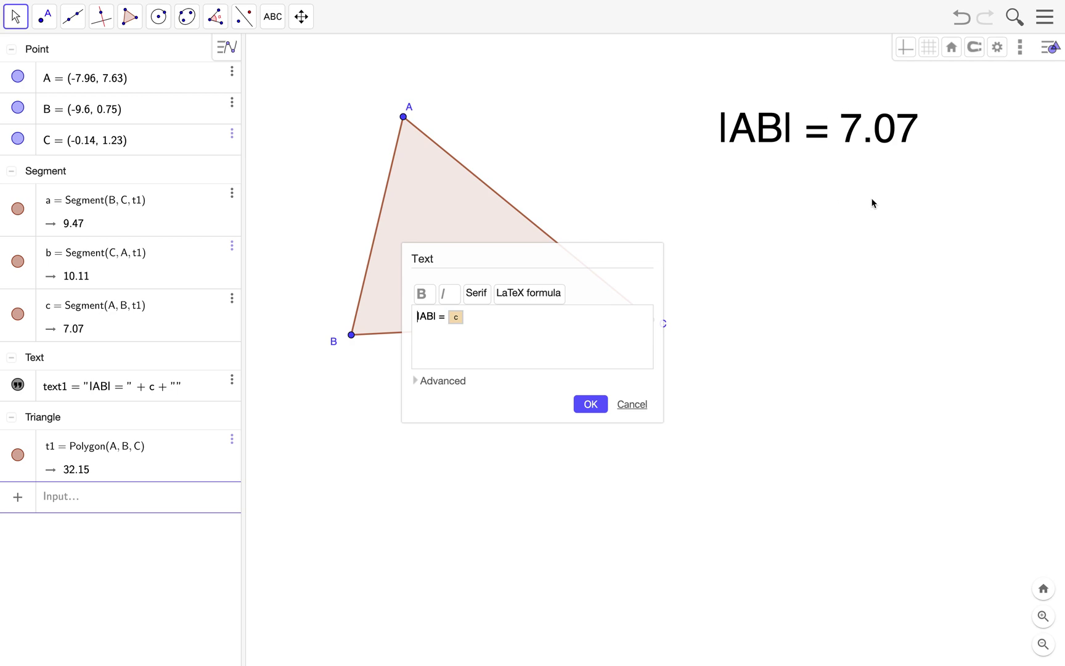
{"action": "left_click", "coordinate": [592, 405]}
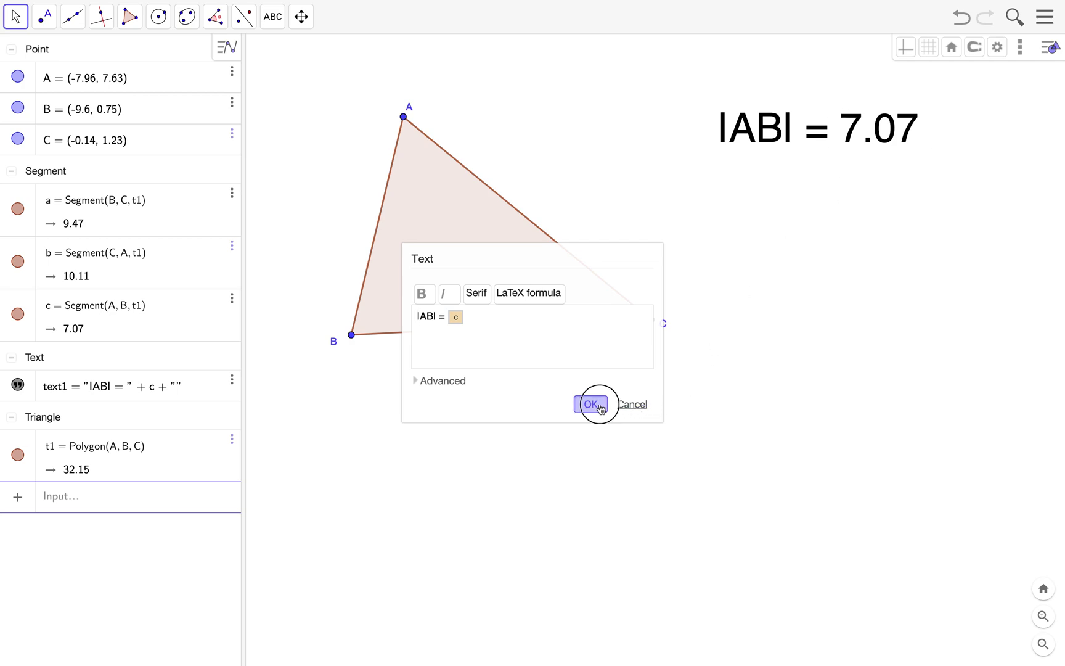
Drag vertices A, B and C until sides read 9.1, 8.47, 8.8 and |AB| shows 8.8.
{"action": "left_click_drag", "start_coordinate": [404, 126], "coordinate": [524, 101]}
{"action": "left_click_drag", "start_coordinate": [351, 335], "coordinate": [363, 362]}
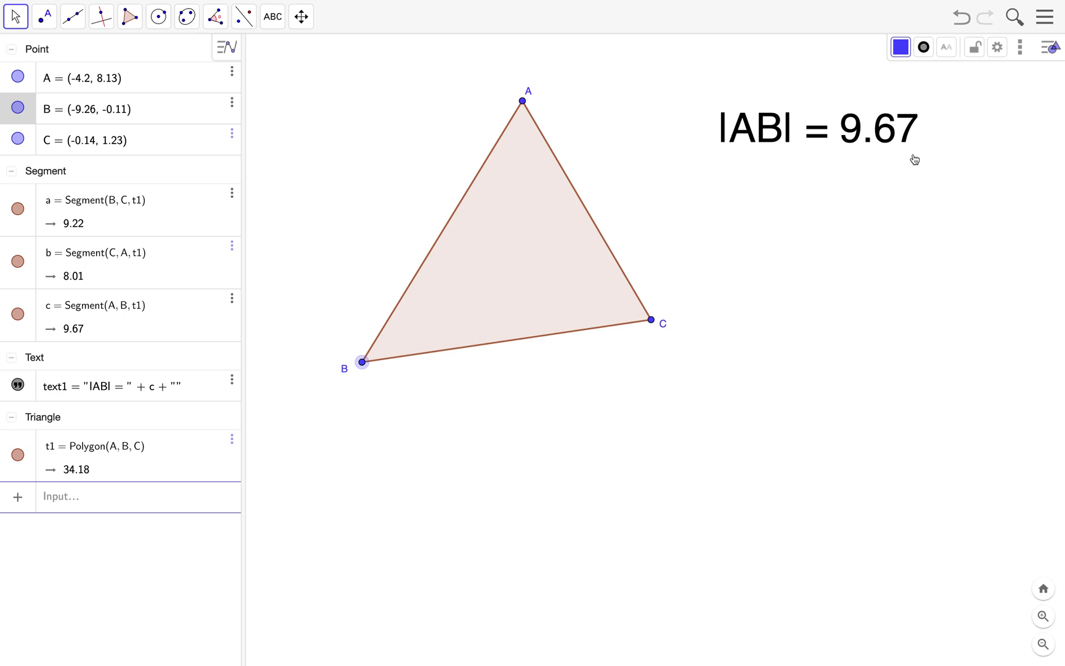
{"action": "left_click_drag", "start_coordinate": [371, 360], "coordinate": [360, 271]}
{"action": "left_click_drag", "start_coordinate": [639, 229], "coordinate": [642, 341]}
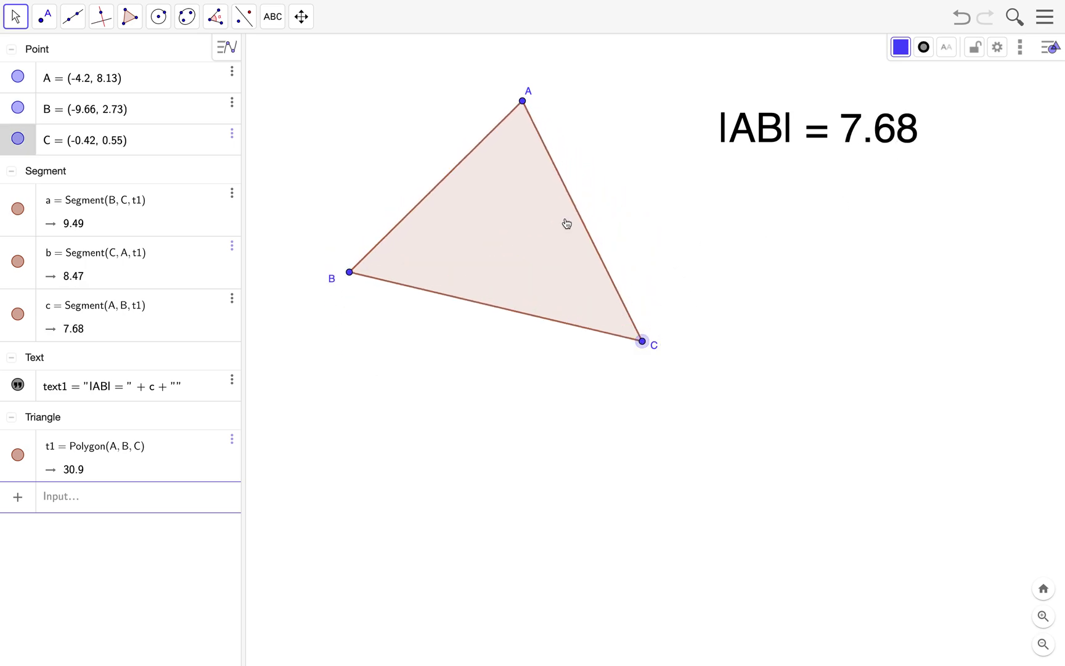
{"action": "left_click_drag", "start_coordinate": [351, 273], "coordinate": [355, 327]}
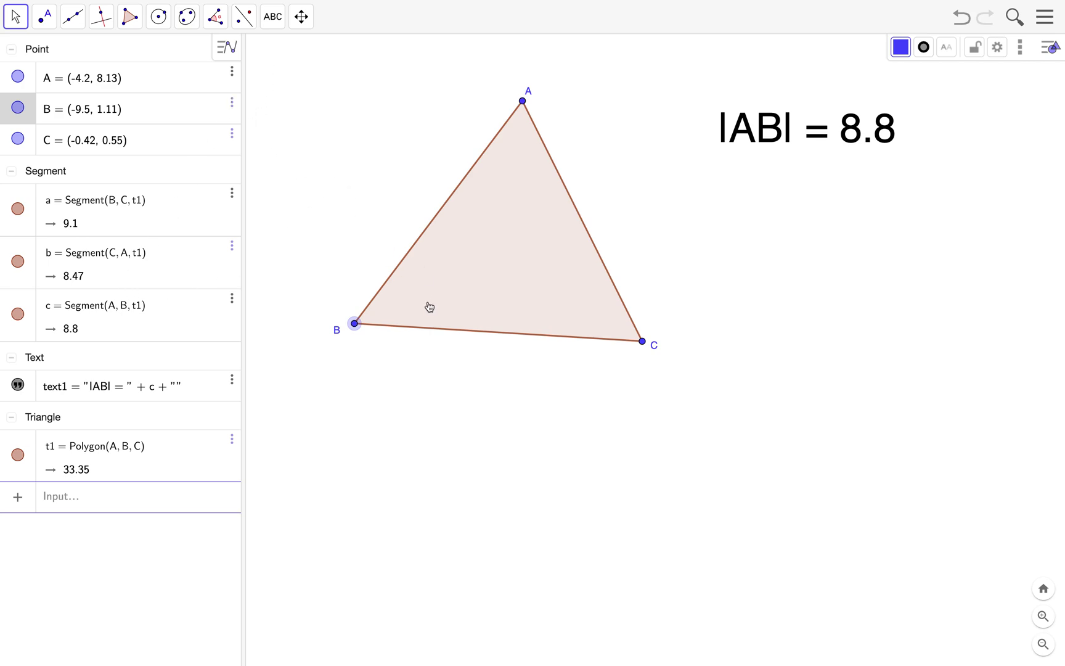
{"action": "left_click", "coordinate": [273, 16]}
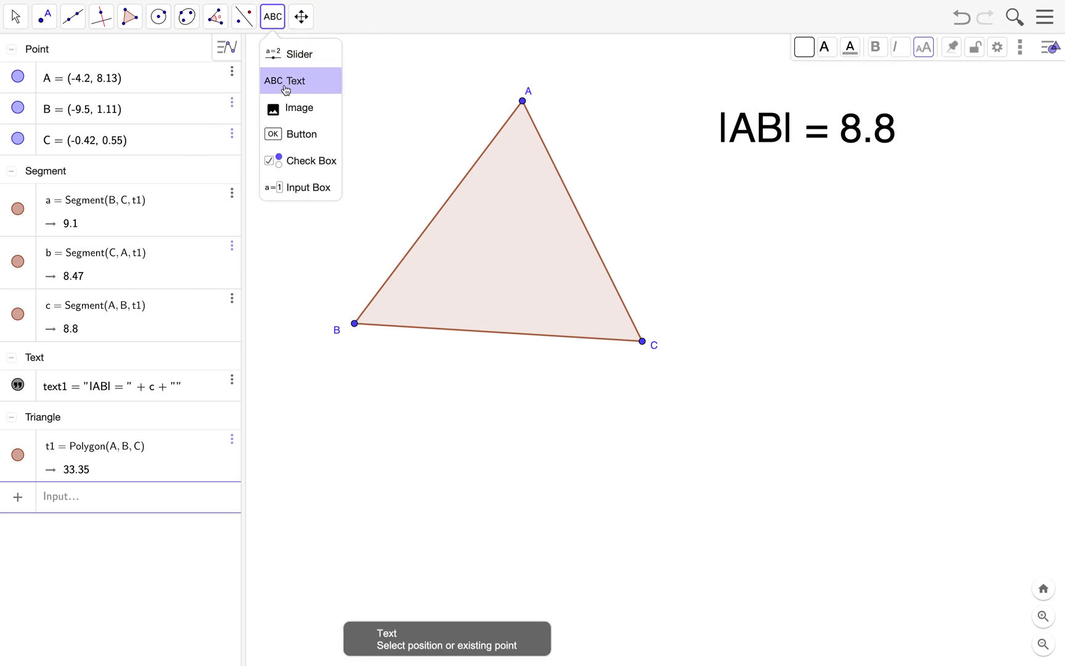
Create a dynamic text '|AC| =' linked to length a, displaying |AC| = 9.1.
{"action": "left_click", "coordinate": [286, 92]}
{"action": "left_click", "coordinate": [907, 439]}
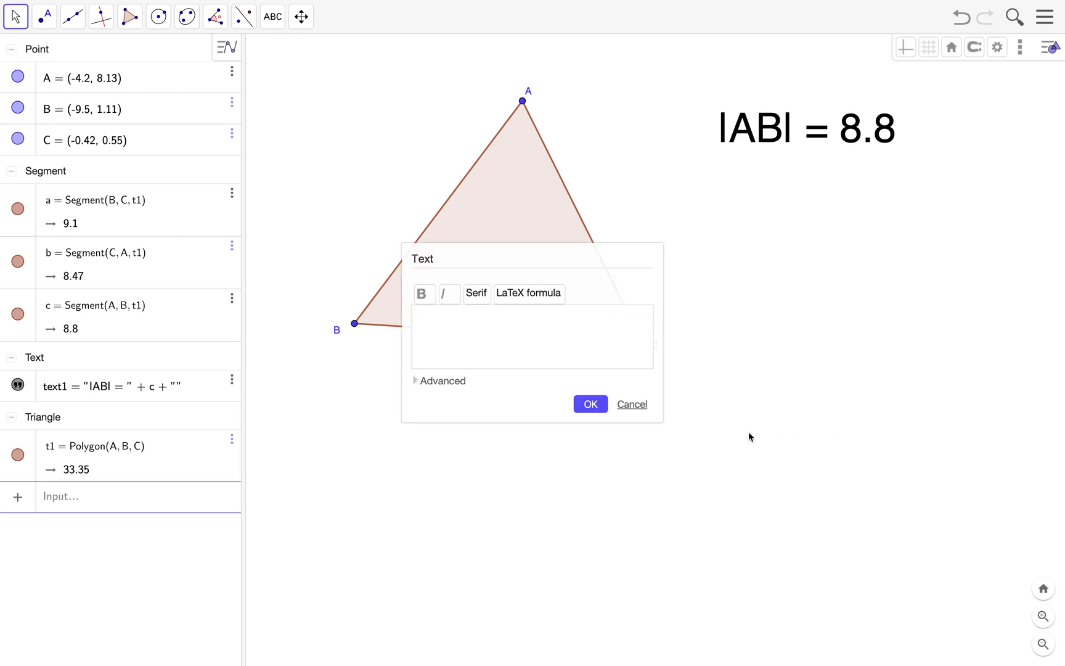
{"action": "type", "text": "|AC|"}
{"action": "left_click", "coordinate": [449, 380]}
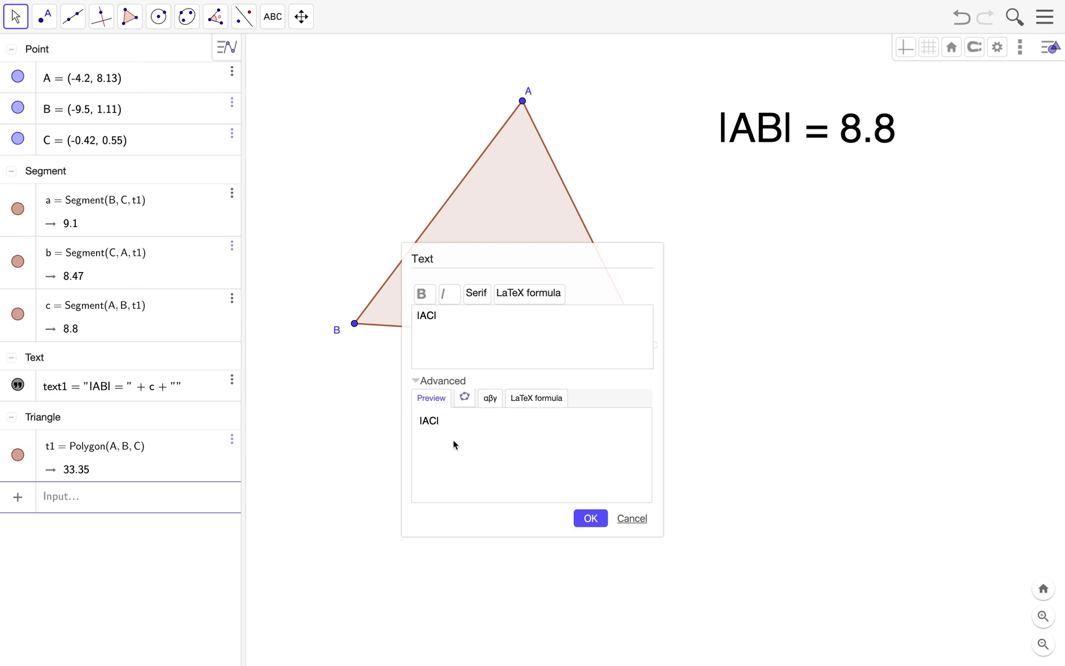
{"action": "left_click", "coordinate": [466, 399]}
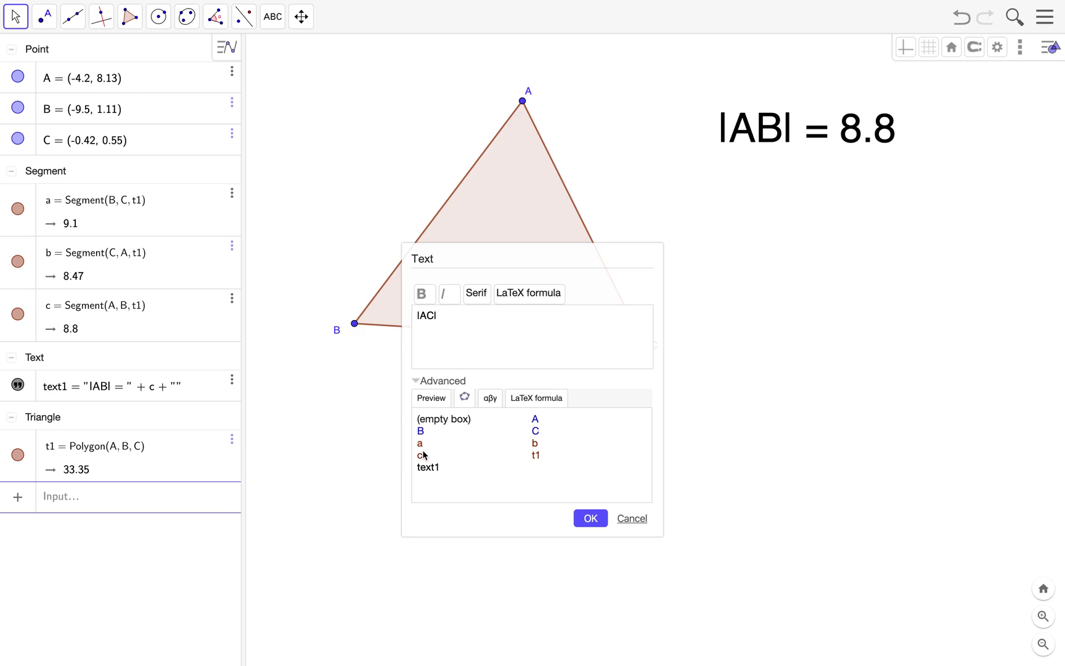
{"action": "left_click", "coordinate": [533, 442]}
{"action": "left_click", "coordinate": [438, 317]}
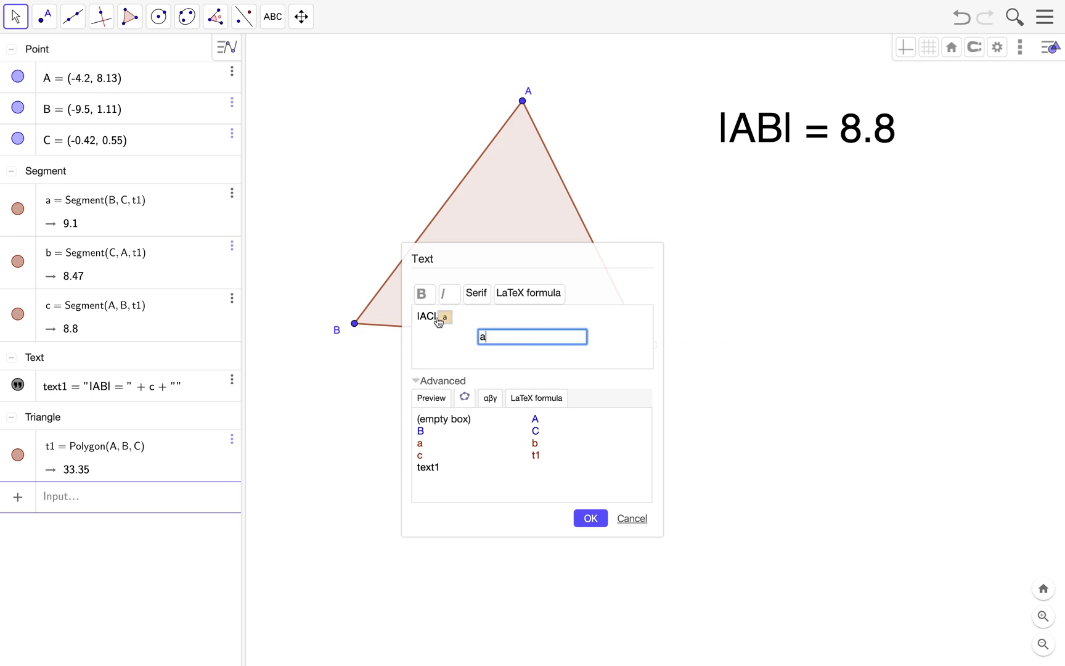
{"action": "left_click", "coordinate": [428, 317]}
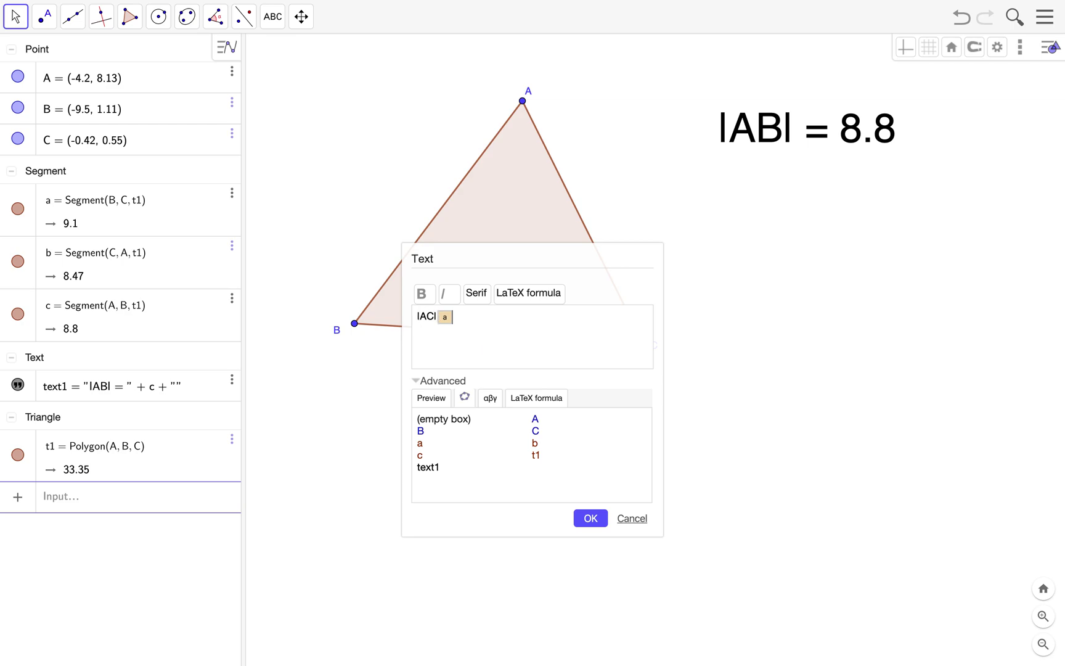
{"action": "type", "text": "="}
{"action": "left_click", "coordinate": [582, 521]}
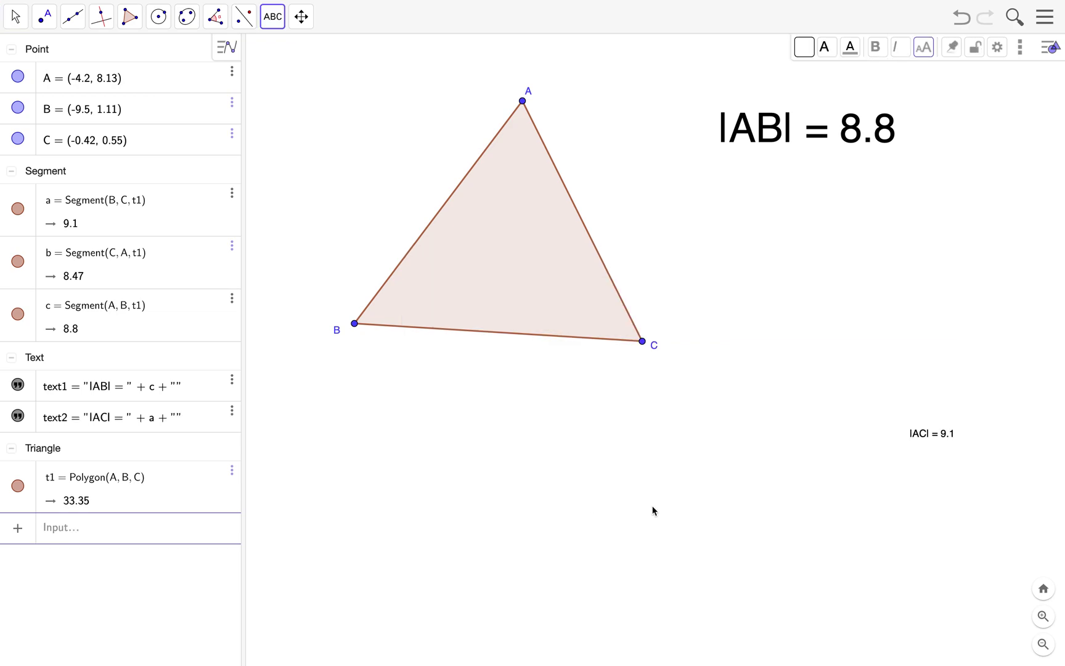
{"action": "left_click", "coordinate": [15, 18]}
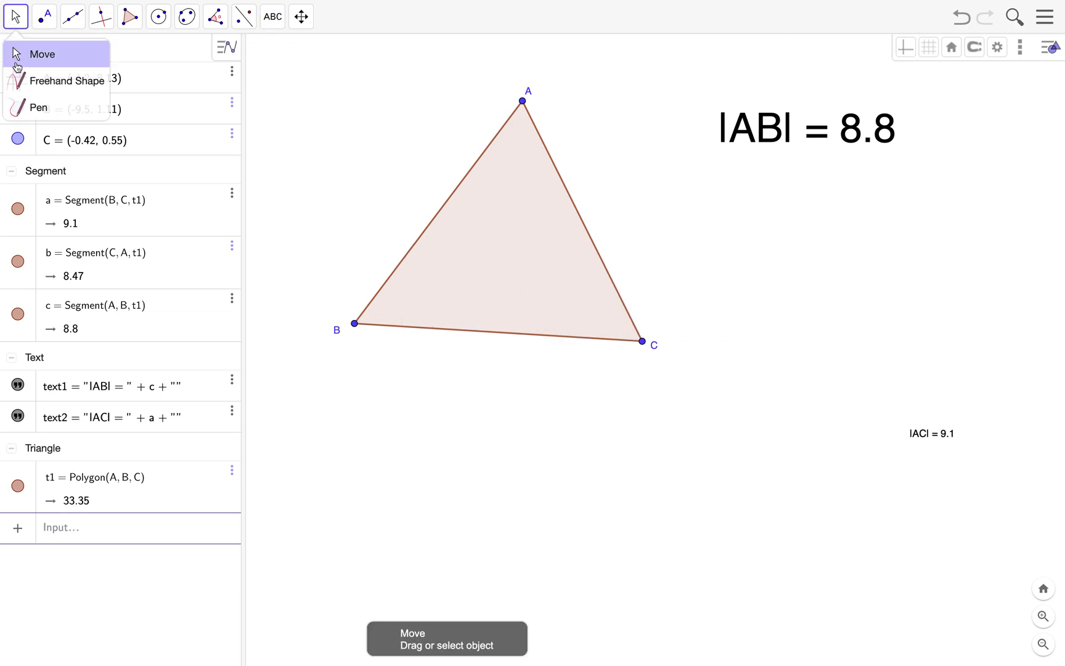
Enlarge the |AC| = 9.1 label to Very Large and align it just below |AB| = 8.8.
{"action": "left_click_drag", "start_coordinate": [929, 435], "coordinate": [760, 184]}
{"action": "left_click", "coordinate": [923, 47]}
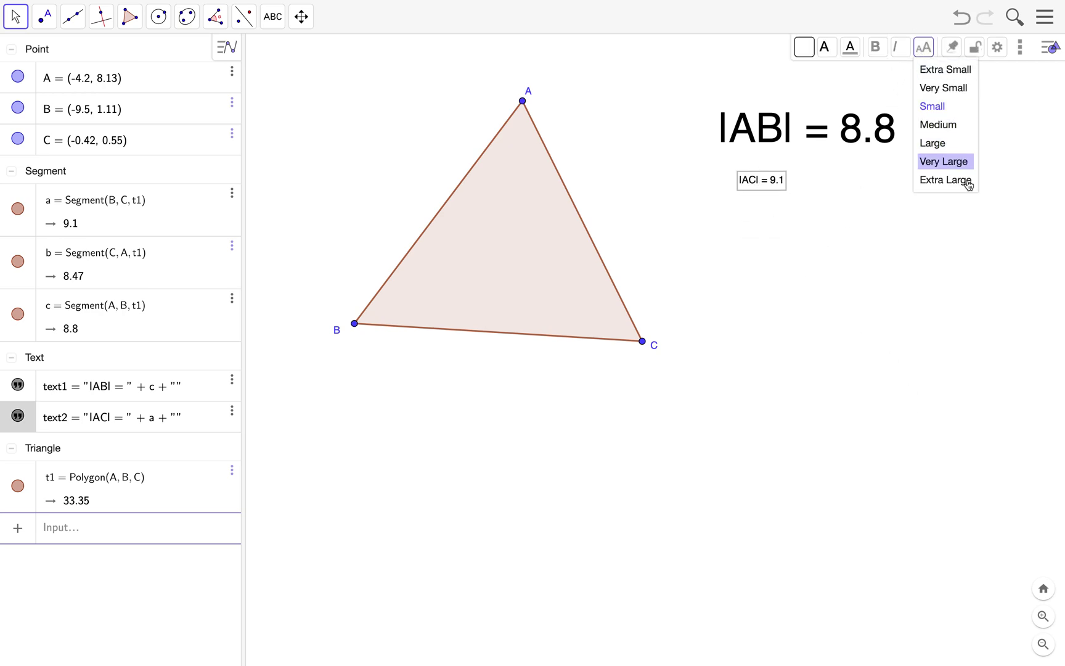
{"action": "left_click", "coordinate": [956, 162]}
{"action": "left_click_drag", "start_coordinate": [814, 178], "coordinate": [795, 206]}
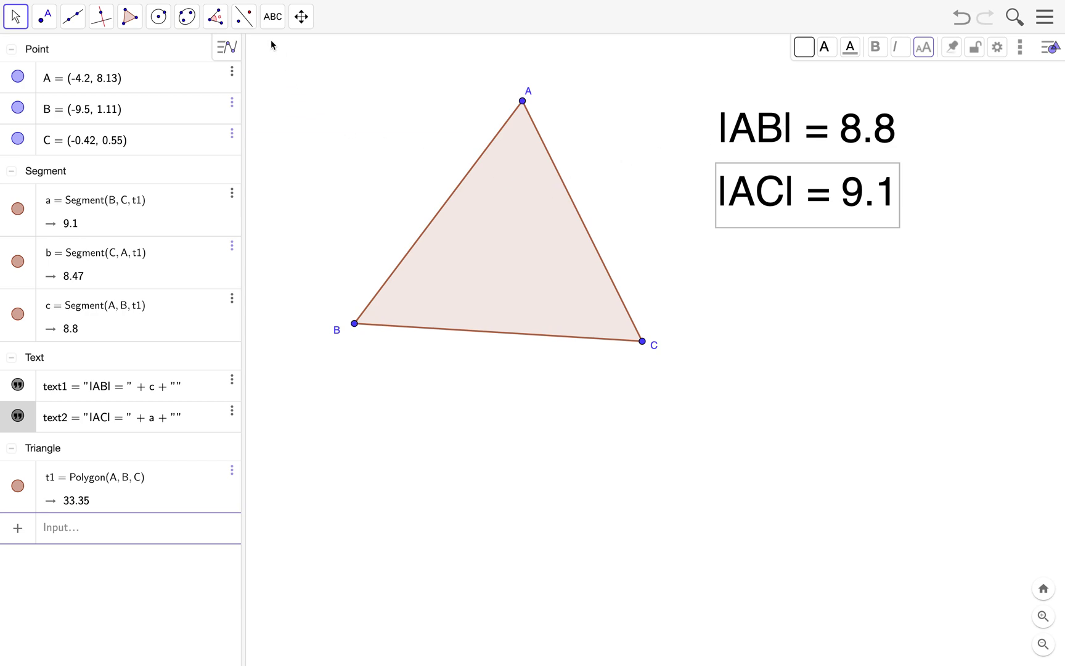
Start a third text reading '|BC| =' with the dynamic length a inserted.
{"action": "left_click", "coordinate": [272, 16]}
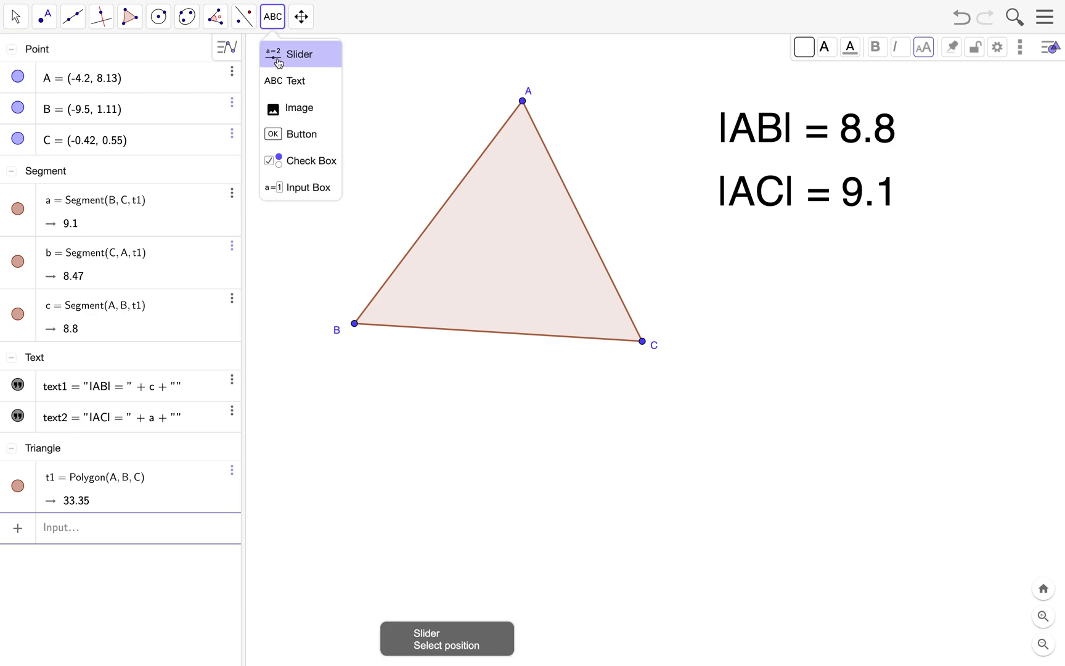
{"action": "left_click", "coordinate": [280, 78]}
{"action": "left_click", "coordinate": [823, 311]}
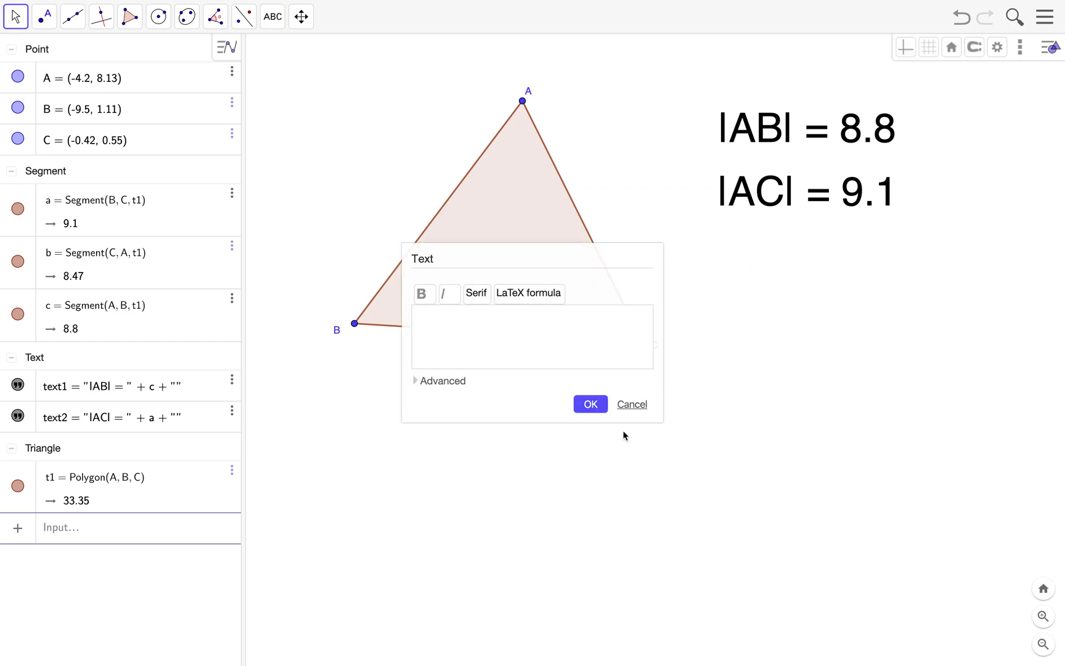
{"action": "type", "text": "B"}
{"action": "type", "text": "| ="}
{"action": "left_click", "coordinate": [448, 382]}
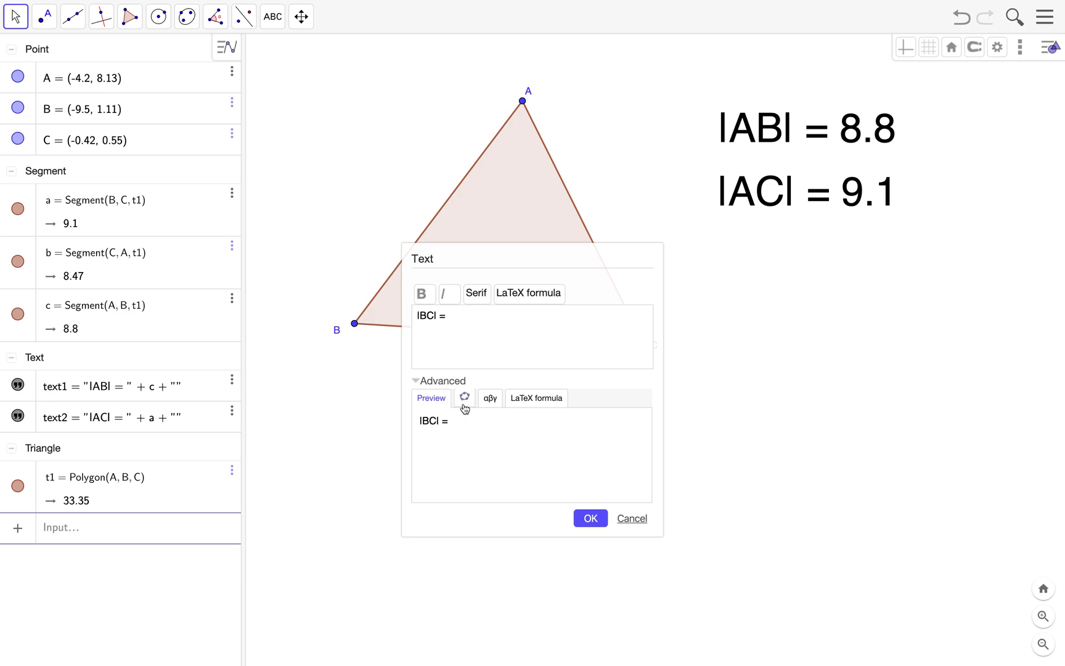
{"action": "left_click", "coordinate": [463, 402]}
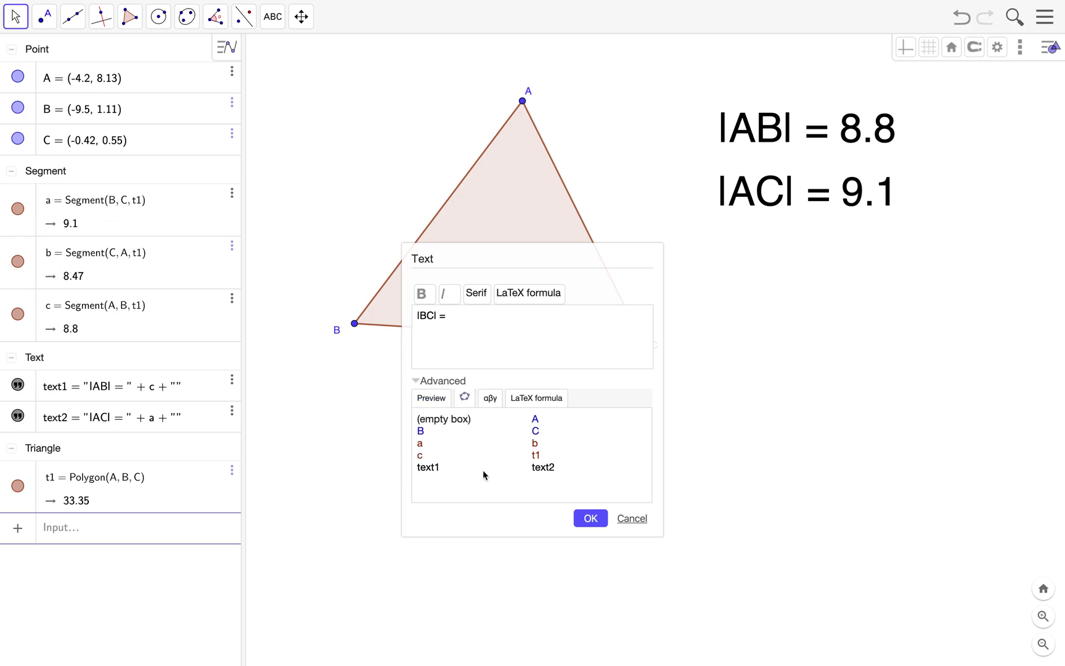
{"action": "left_click", "coordinate": [427, 446]}
Confirm the |BC| = 9.1 text, make it Very Large and position it under |AC|.
{"action": "left_click", "coordinate": [592, 518]}
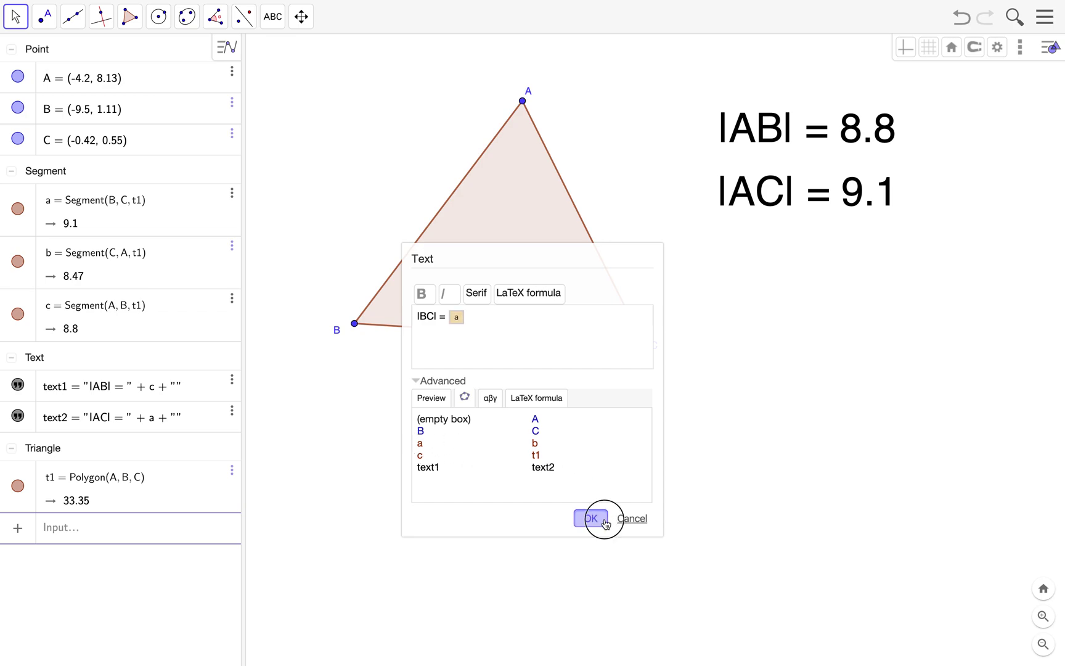
{"action": "left_click", "coordinate": [15, 17]}
{"action": "left_click", "coordinate": [844, 306]}
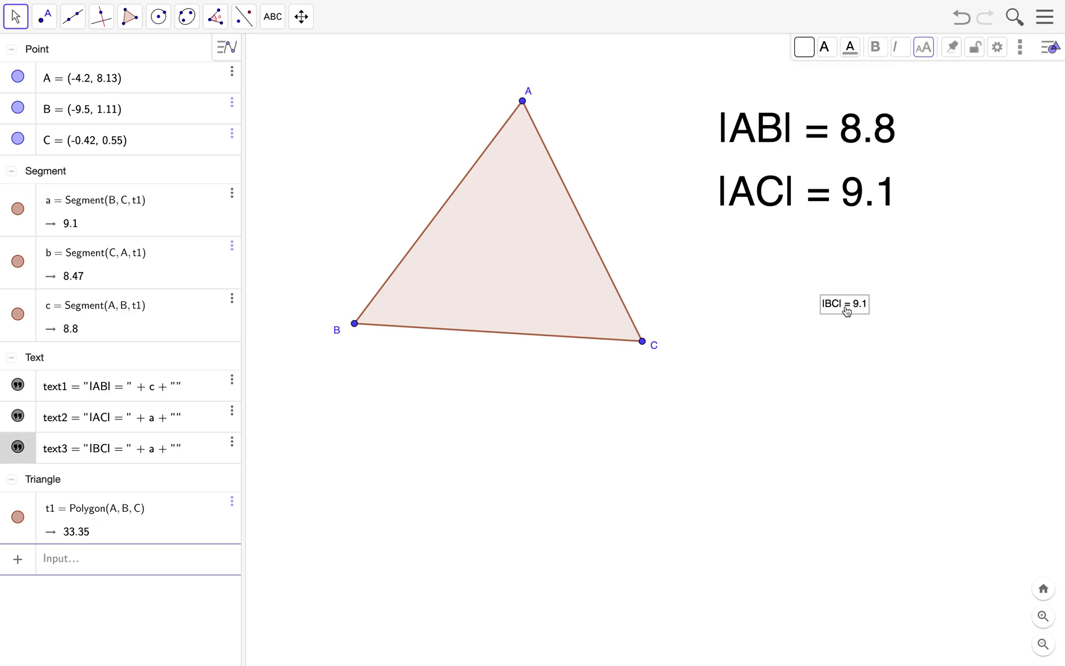
{"action": "left_click", "coordinate": [932, 54]}
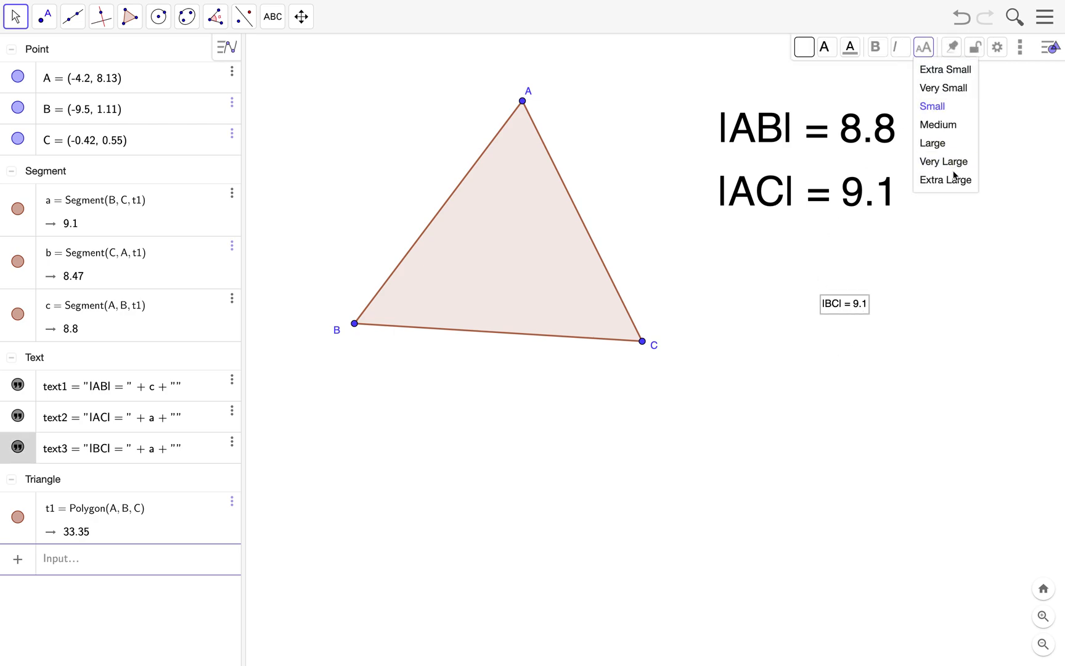
{"action": "left_click", "coordinate": [953, 161]}
{"action": "left_click_drag", "start_coordinate": [885, 312], "coordinate": [773, 264]}
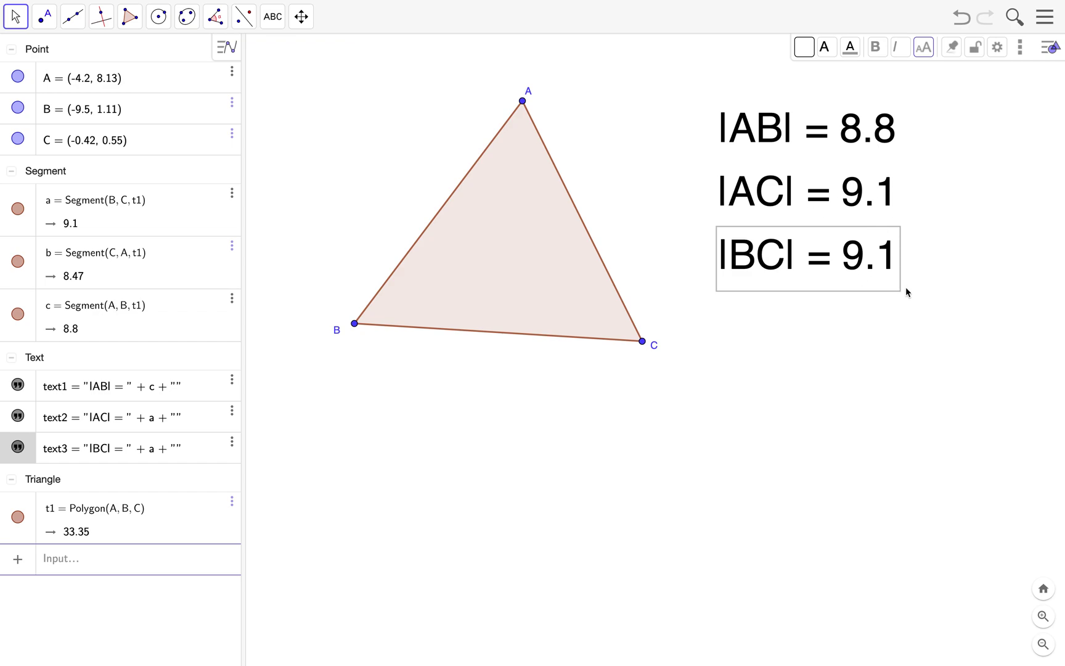
{"action": "left_click", "coordinate": [522, 101]}
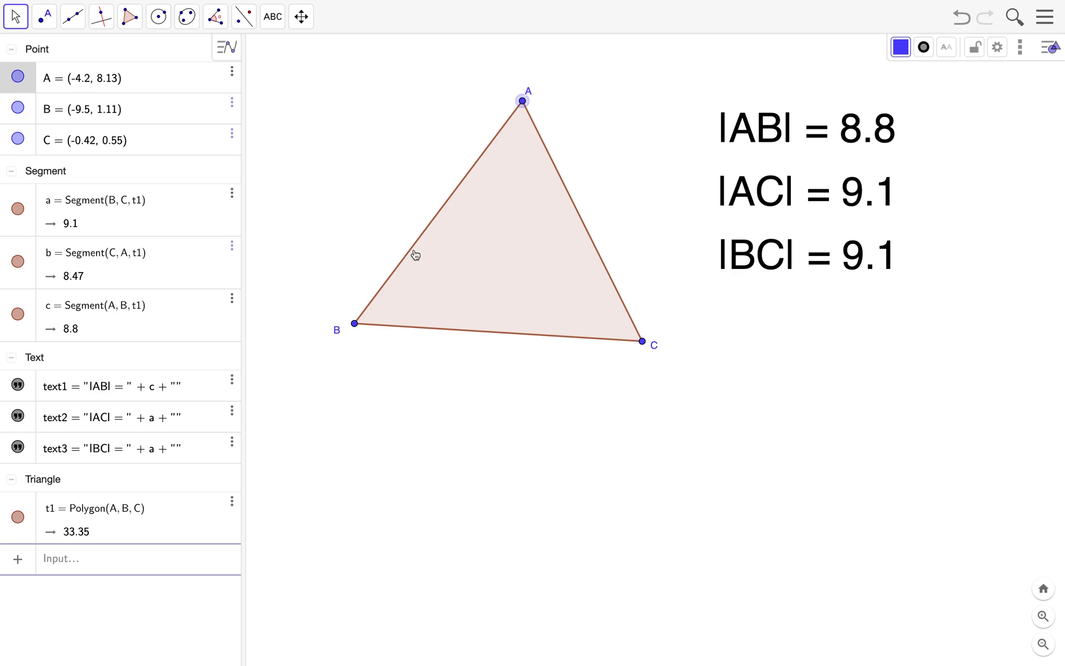
{"action": "left_click", "coordinate": [272, 16]}
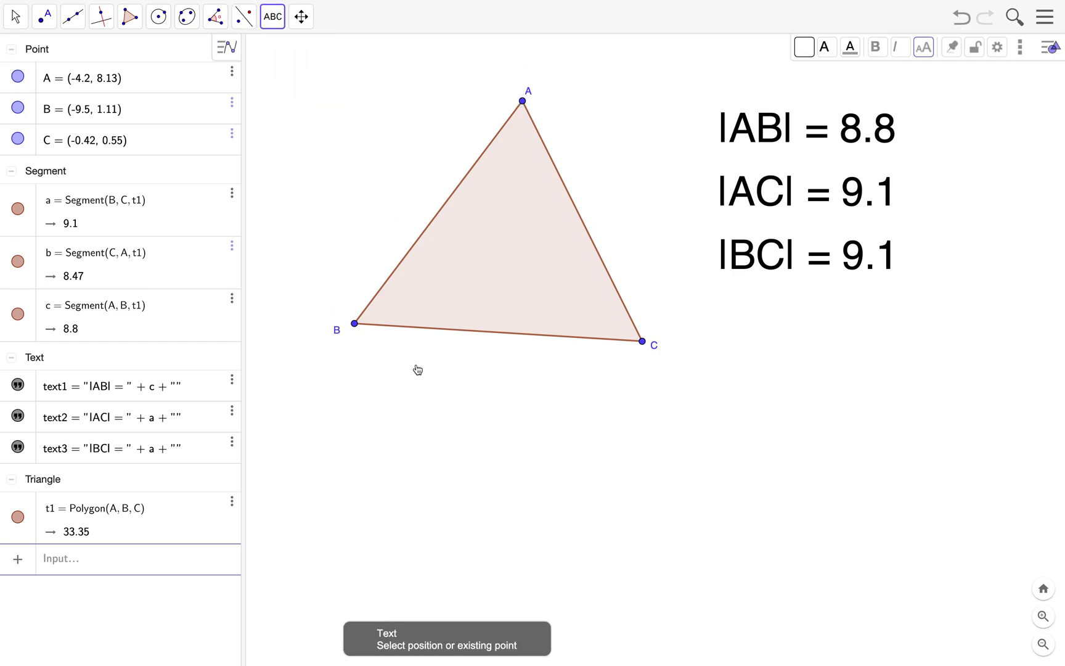
Place a new LaTeX formula text reading |AB| + |AC| + |BC| = and show its preview.
{"action": "left_click", "coordinate": [415, 439]}
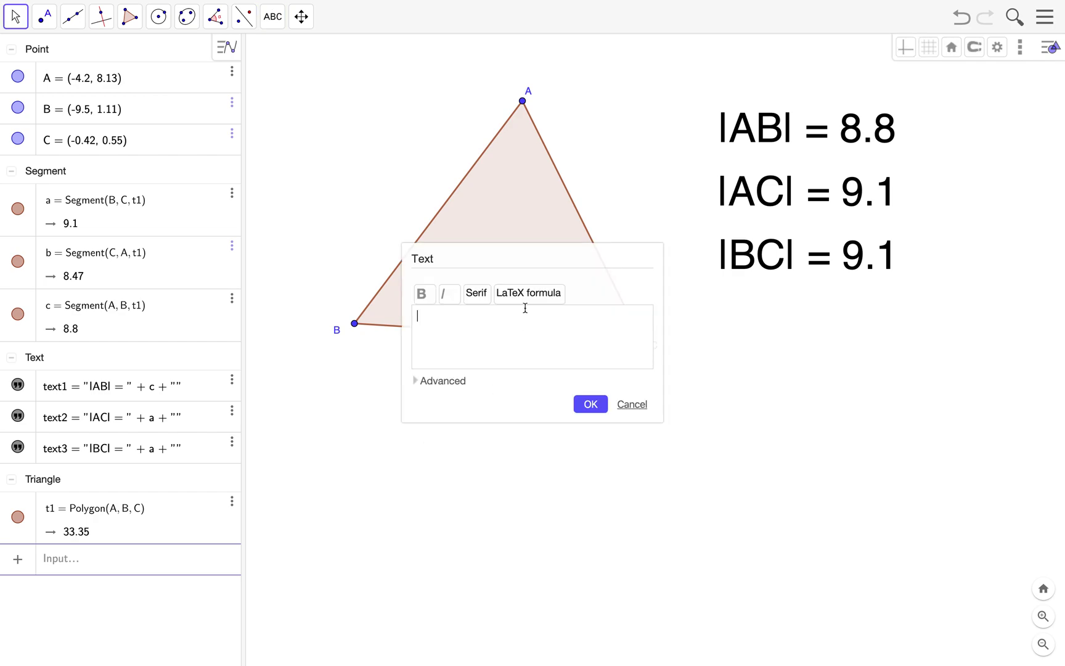
{"action": "left_click", "coordinate": [530, 300]}
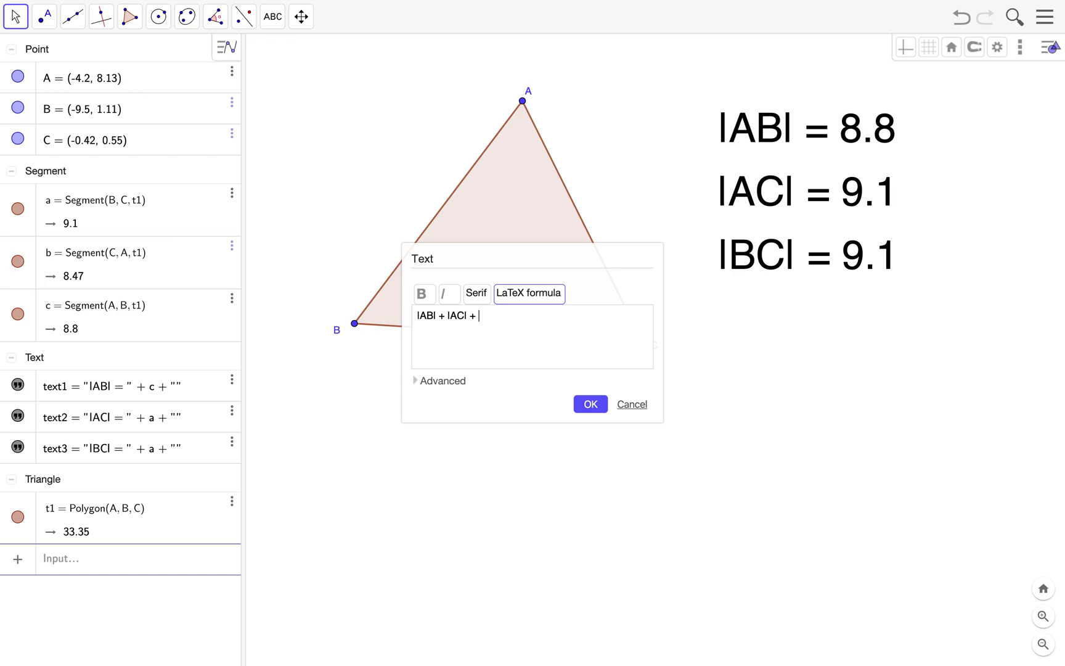
{"action": "type", "text": "BC"}
{"action": "left_click", "coordinate": [477, 317]}
{"action": "type", "text": "| ="}
{"action": "left_click", "coordinate": [447, 384]}
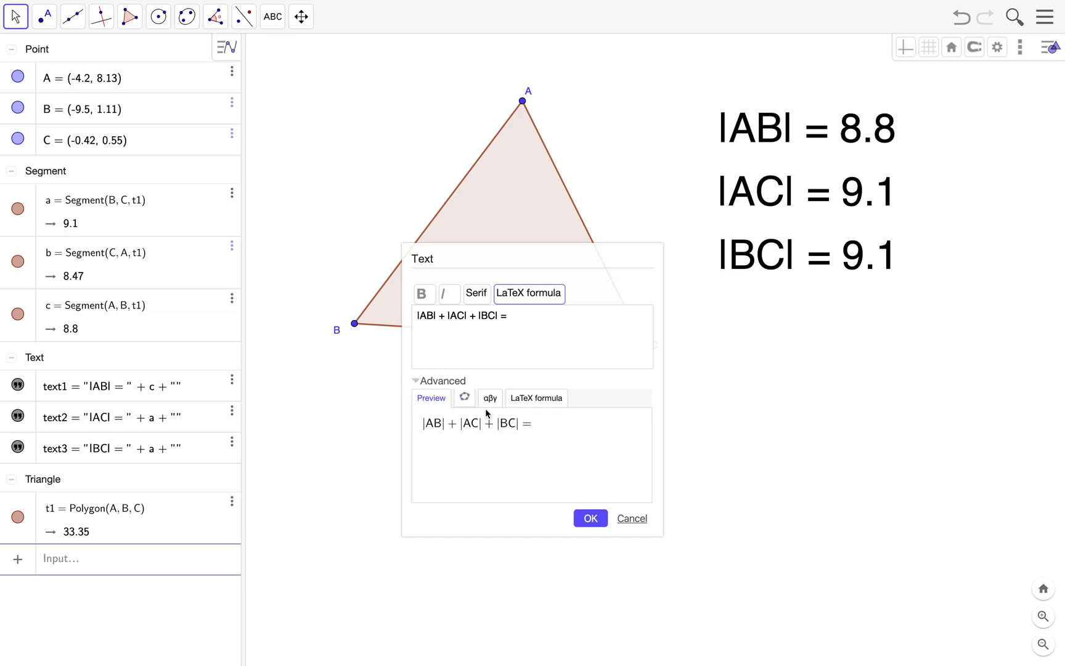
Append the dynamic lengths c + b + a after the equals sign and create the text.
{"action": "left_click", "coordinate": [467, 402]}
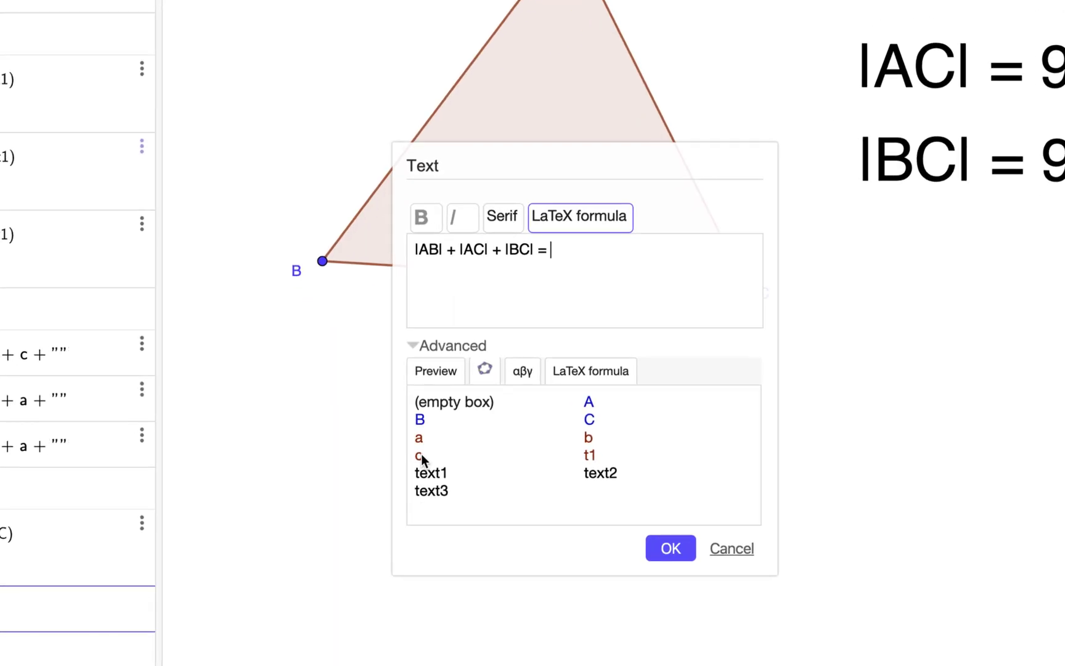
{"action": "left_click", "coordinate": [419, 455]}
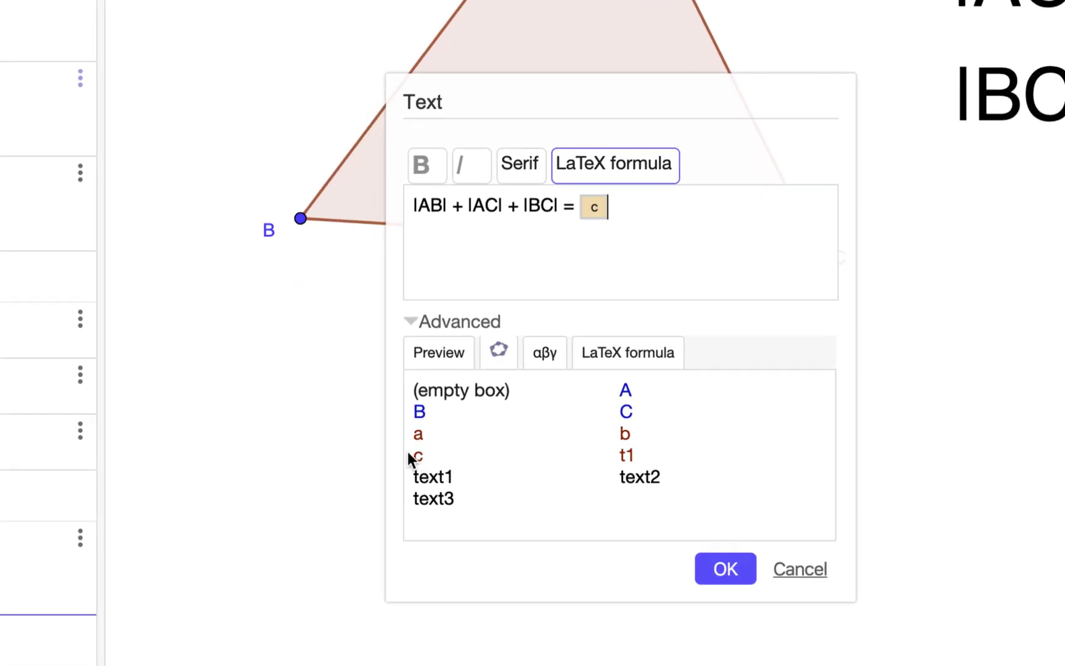
{"action": "type", "text": "+"}
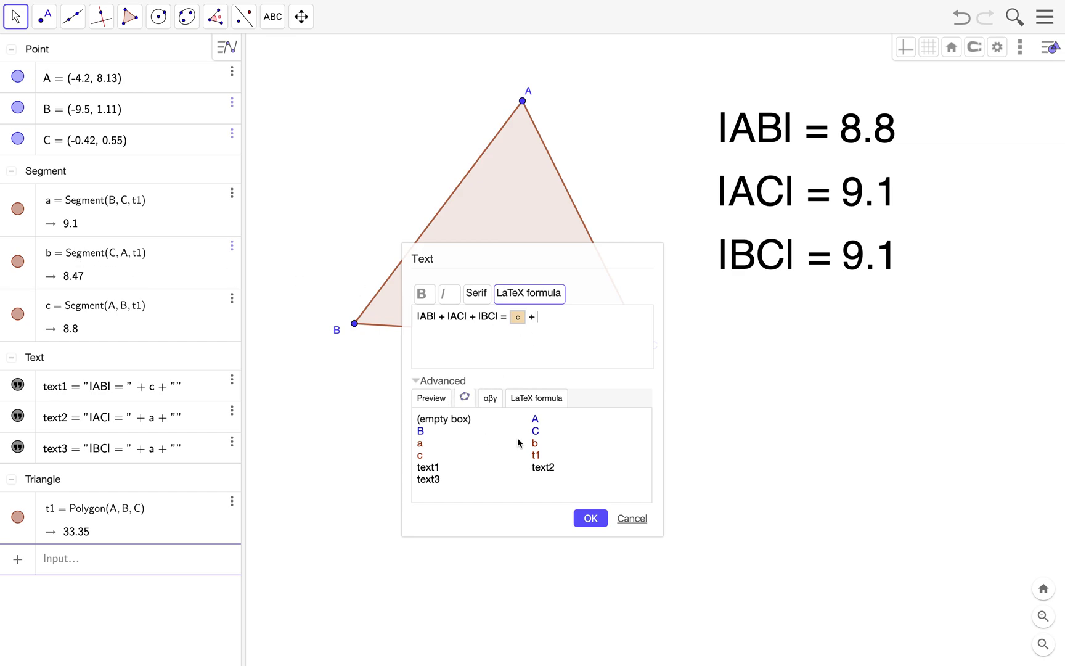
{"action": "left_click", "coordinate": [534, 443]}
{"action": "left_click", "coordinate": [421, 443]}
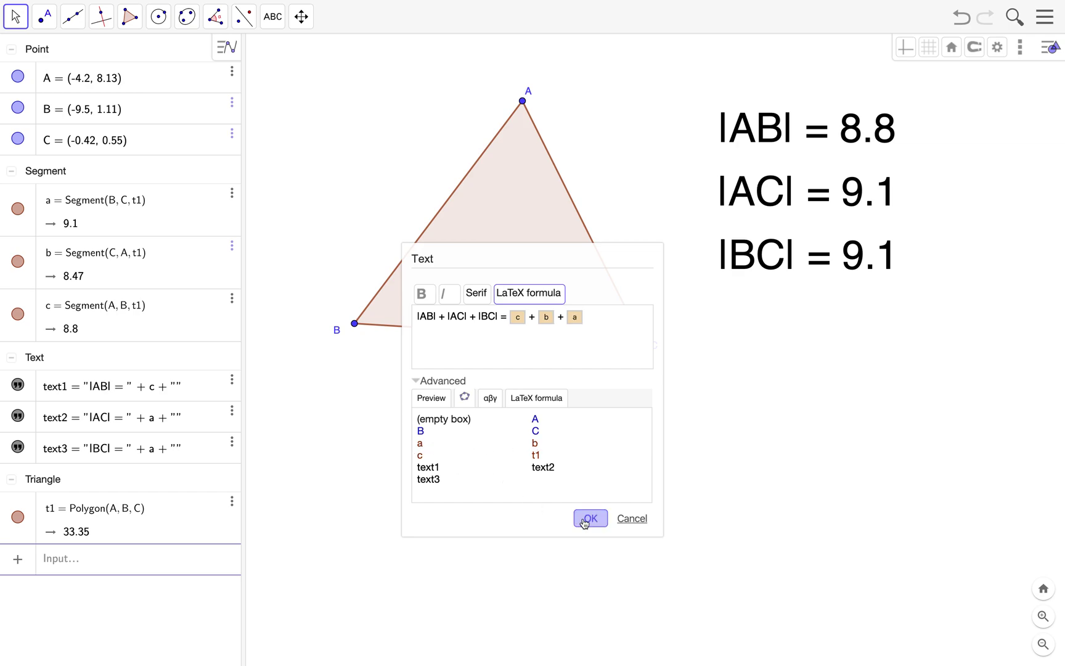
{"action": "left_click", "coordinate": [590, 518]}
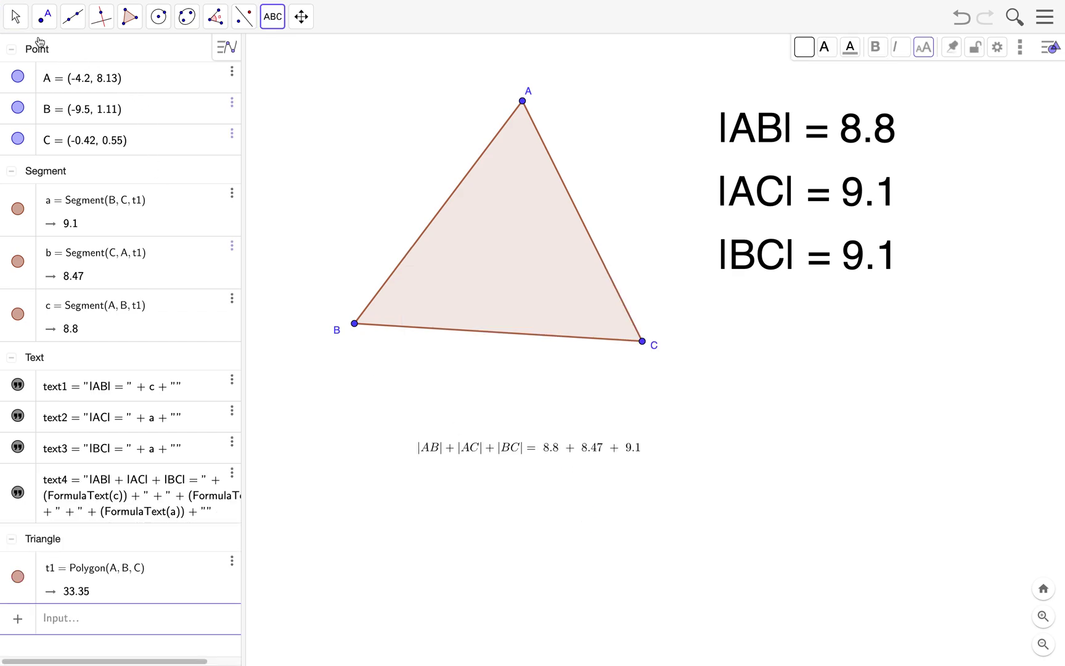
With the Move tool, drag the perimeter formula up closer to the triangle.
{"action": "left_click", "coordinate": [16, 17]}
{"action": "left_click", "coordinate": [29, 57]}
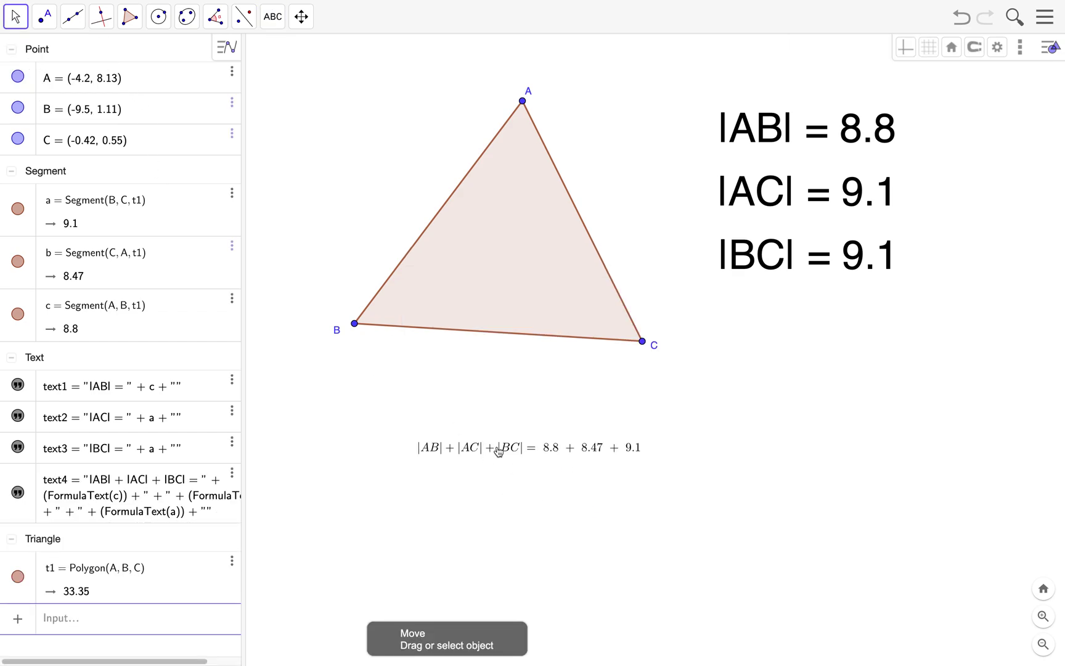
{"action": "left_click_drag", "start_coordinate": [497, 449], "coordinate": [449, 410]}
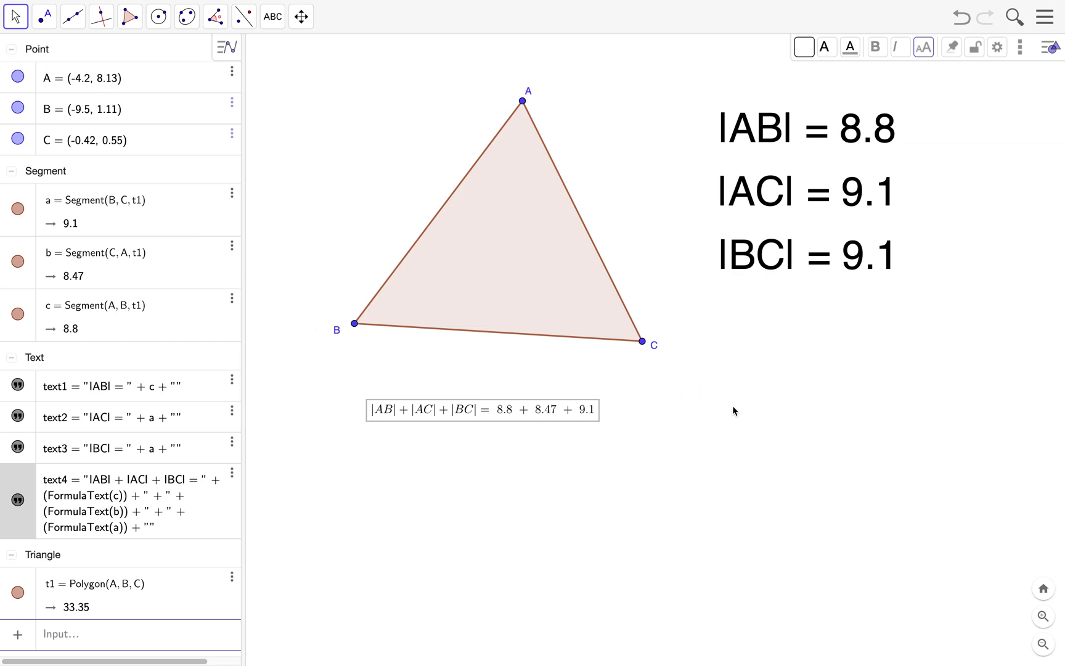
Set the formula text size to Large and nudge it slightly up and left.
{"action": "left_click", "coordinate": [614, 457]}
{"action": "left_click", "coordinate": [518, 419]}
{"action": "left_click", "coordinate": [923, 47]}
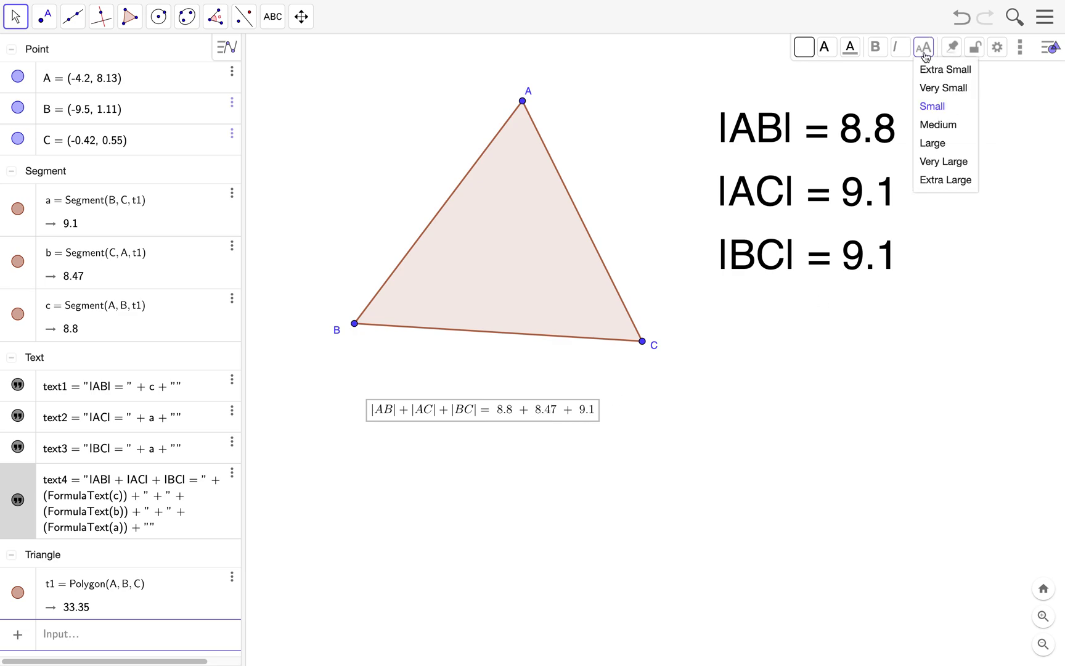
{"action": "left_click", "coordinate": [947, 145]}
{"action": "mouse_move", "coordinate": [627, 409]}
{"action": "left_mouse_down"}
{"action": "mouse_move", "coordinate": [625, 398]}
{"action": "mouse_move", "coordinate": [638, 397]}
{"action": "left_mouse_up"}
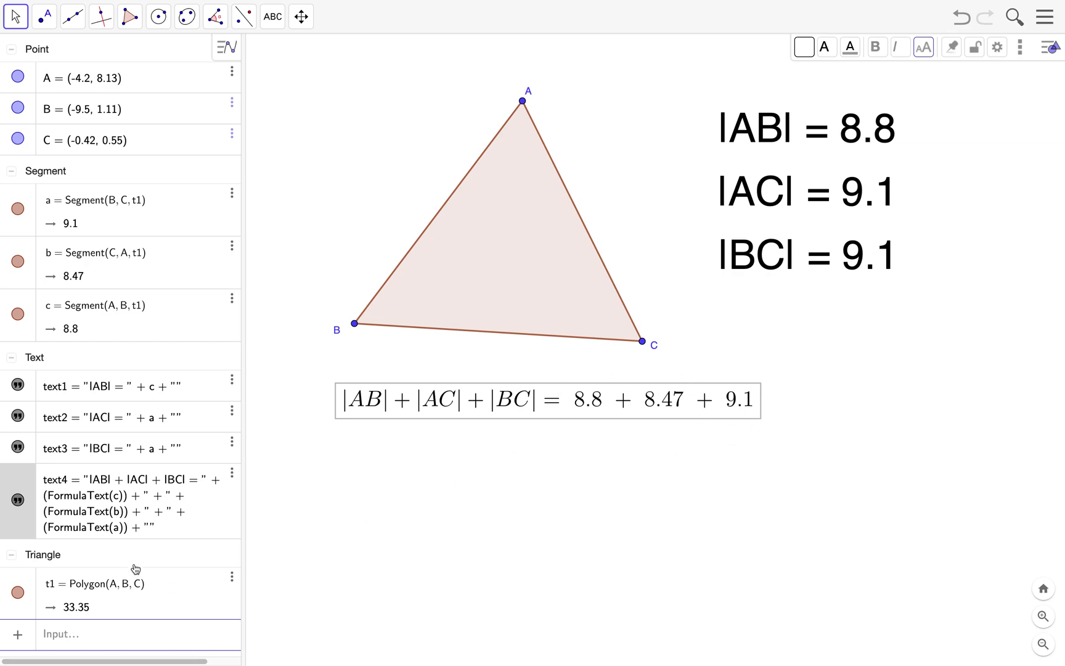
Enter P = a + b + c in the Input bar, giving a perimeter of 26.36.
{"action": "left_click", "coordinate": [126, 635]}
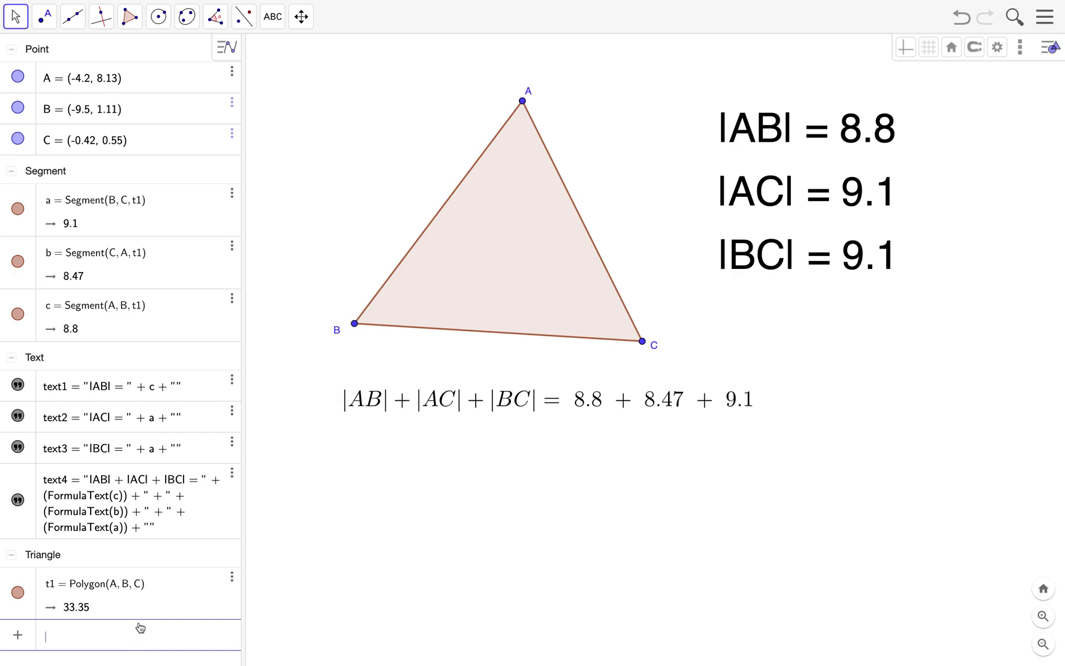
{"action": "type", "text": "P ="}
{"action": "type", "text": "a "}
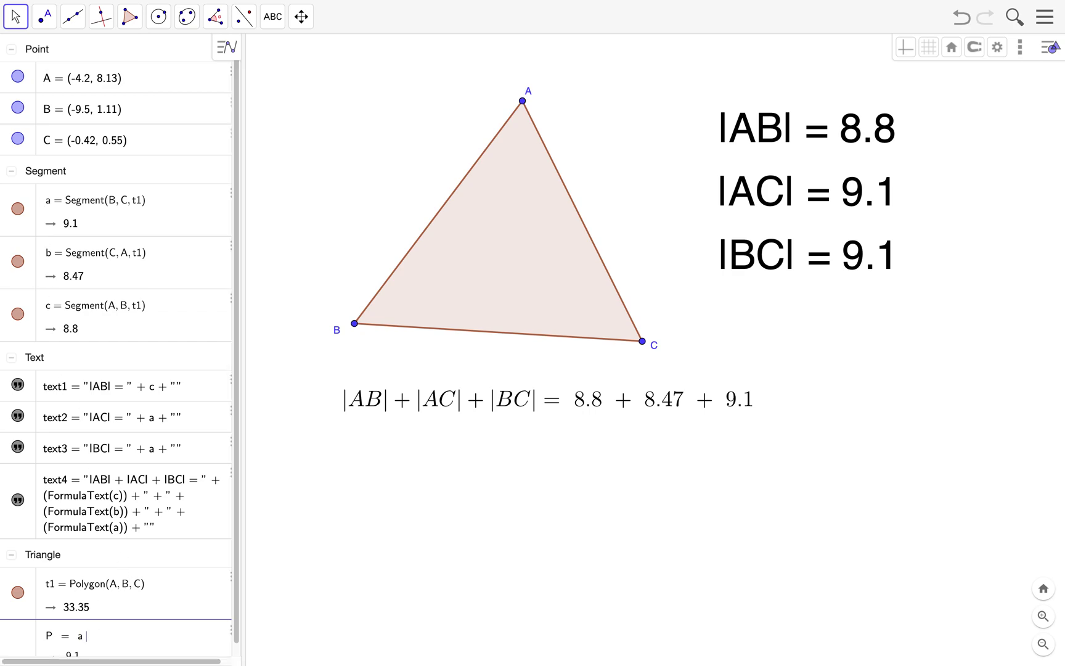
{"action": "type", "text": "+ b + c"}
{"action": "key", "text": "Return"}
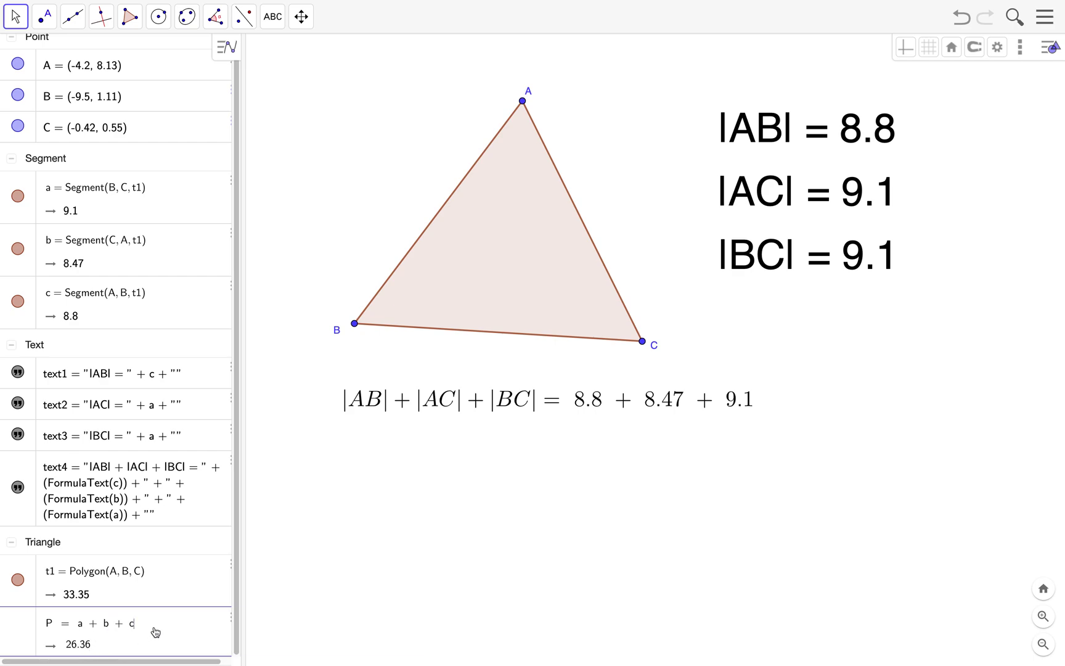
{"action": "key", "text": "Return"}
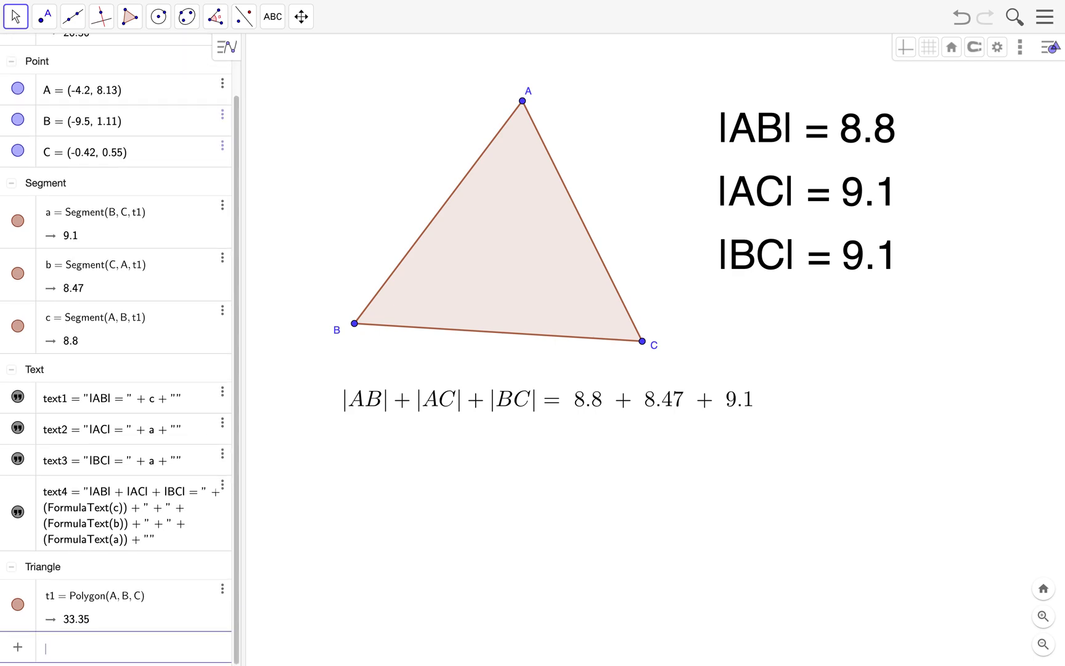
{"action": "scroll", "coordinate": [198, 539], "scroll_direction": "up", "scroll_amount": 2}
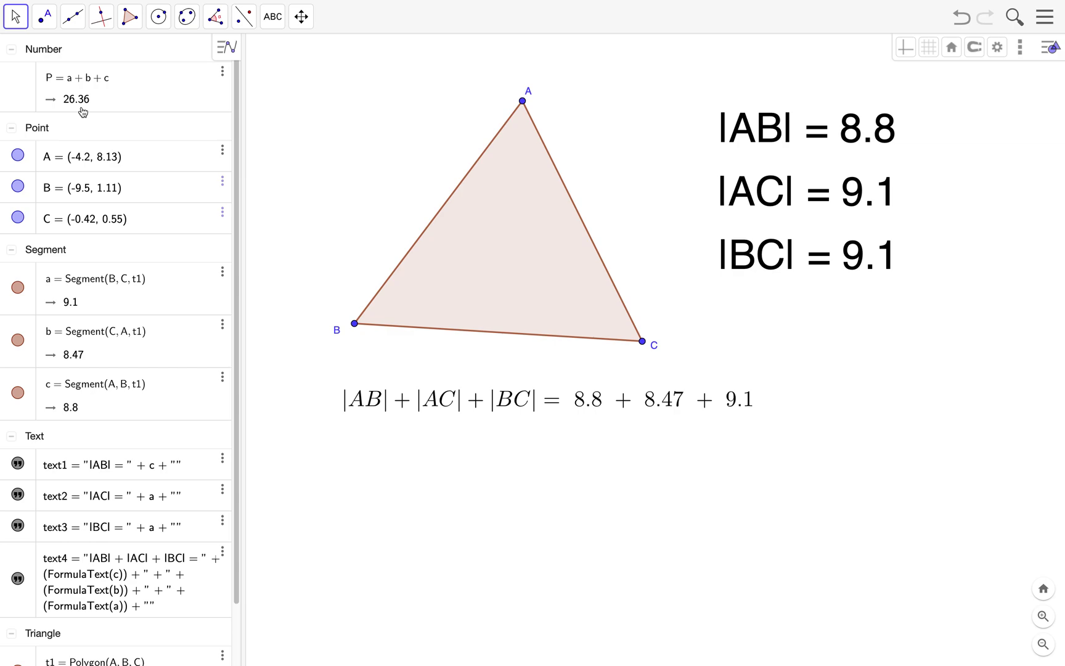
Edit the formula text to end with = P, inserting the perimeter value 26.36.
{"action": "scroll", "coordinate": [137, 447], "scroll_direction": "down", "scroll_amount": 1}
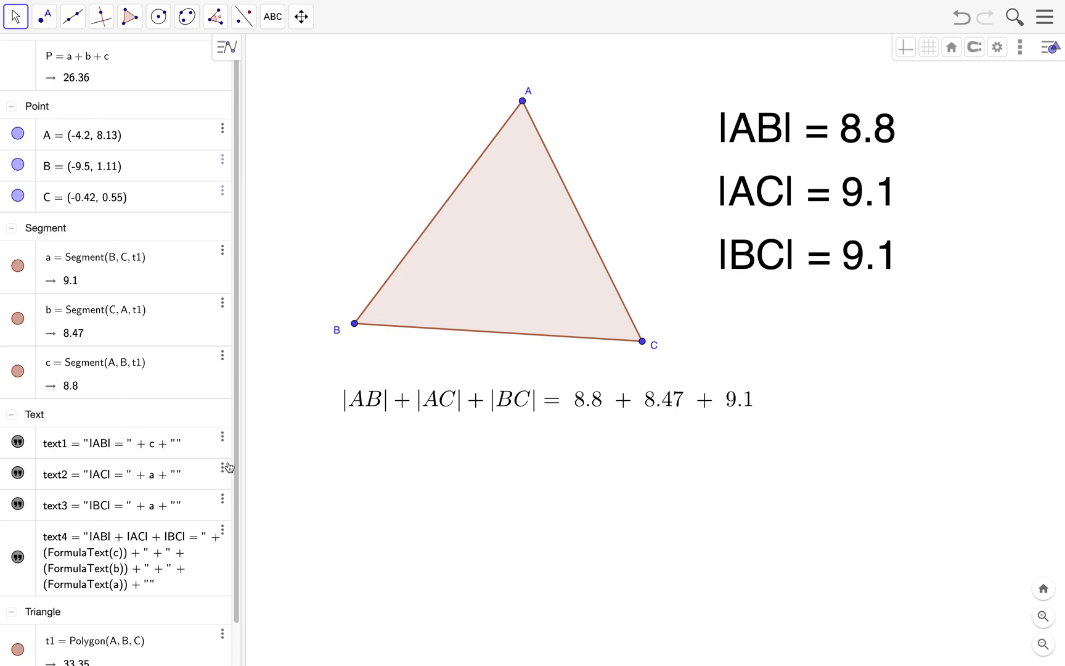
{"action": "double_click", "coordinate": [552, 404]}
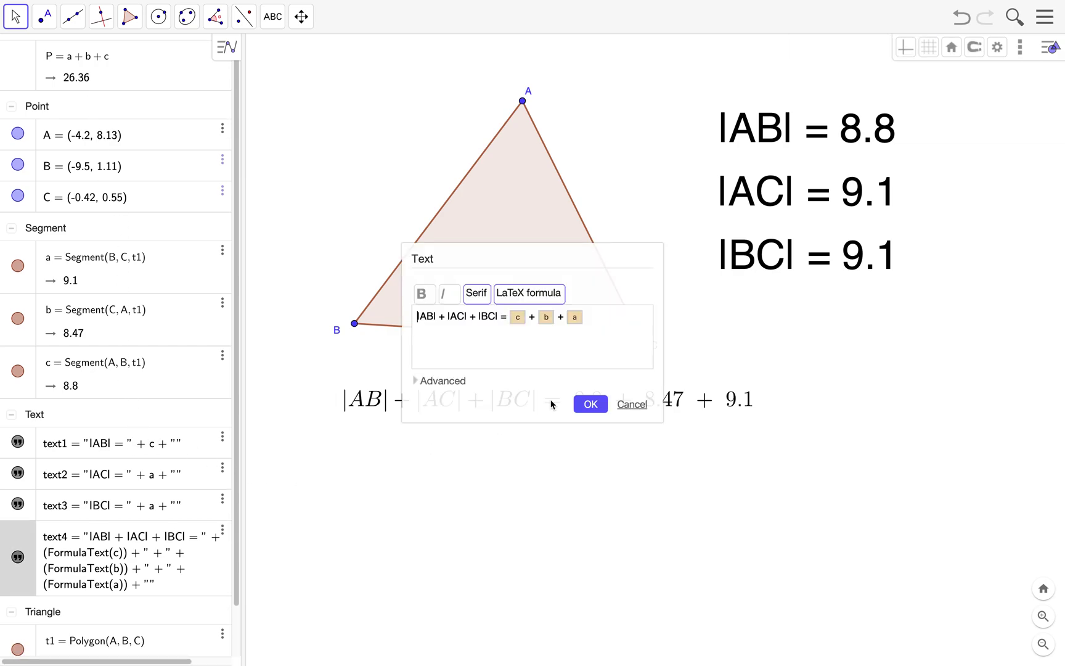
{"action": "left_click", "coordinate": [596, 314]}
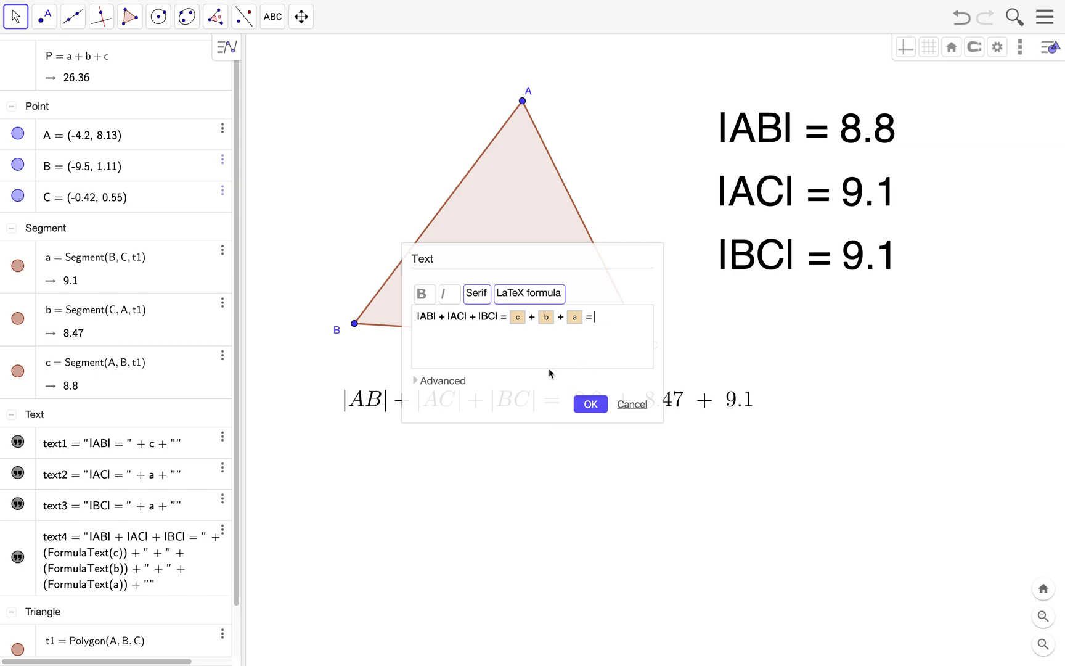
{"action": "left_click", "coordinate": [441, 382]}
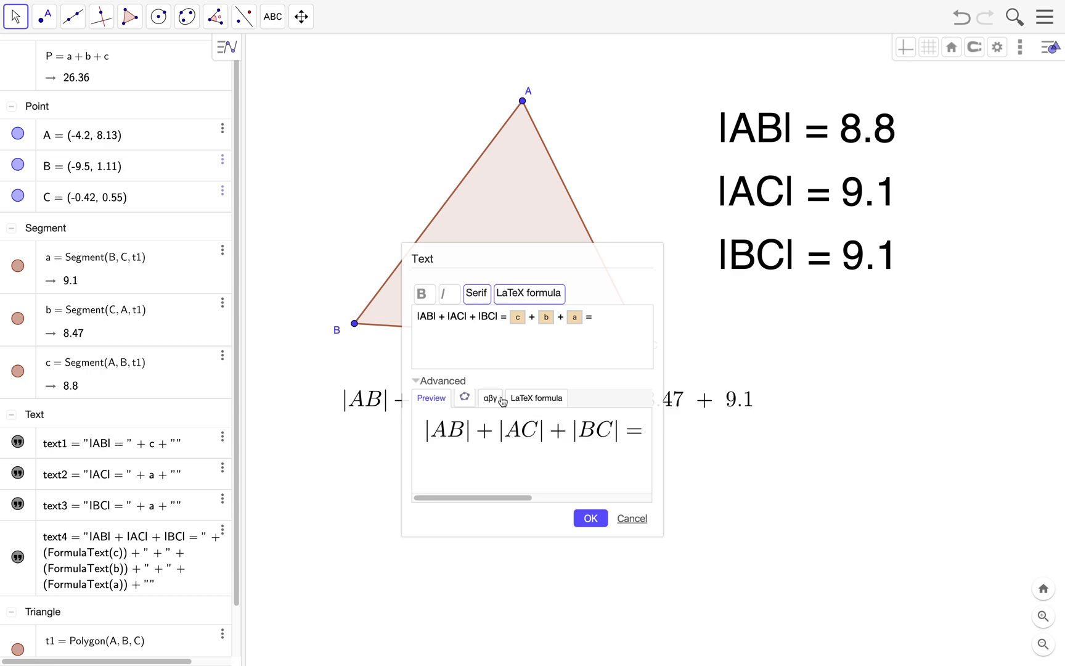
{"action": "left_click", "coordinate": [465, 400]}
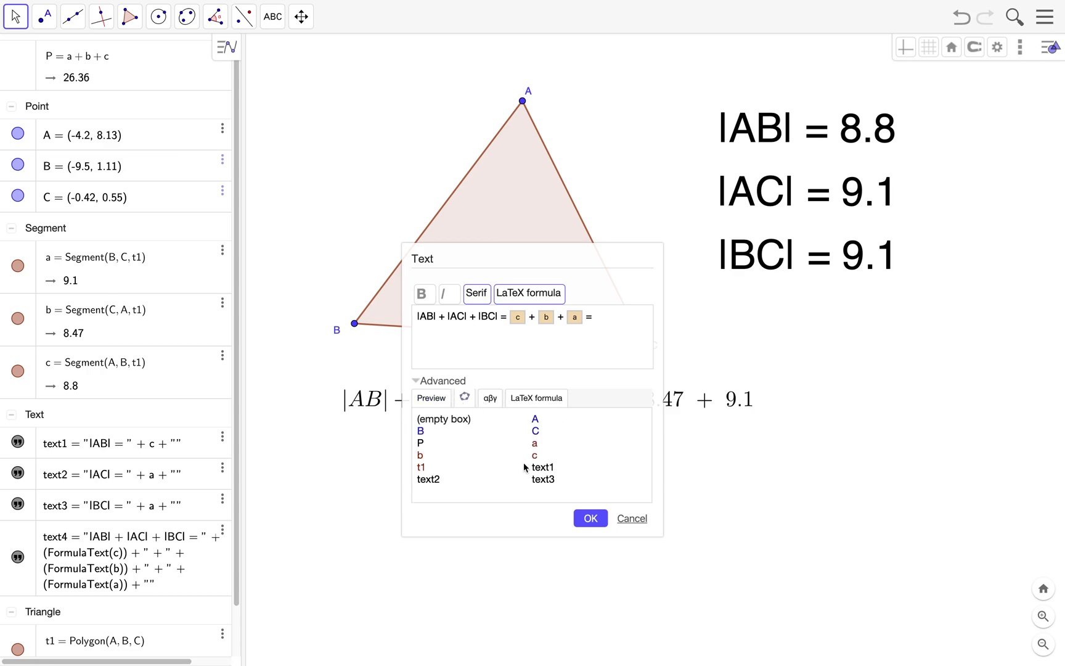
{"action": "left_click", "coordinate": [421, 443]}
Confirm the edited formula, then drag vertices A, C and B to check live updates.
{"action": "left_click", "coordinate": [590, 522]}
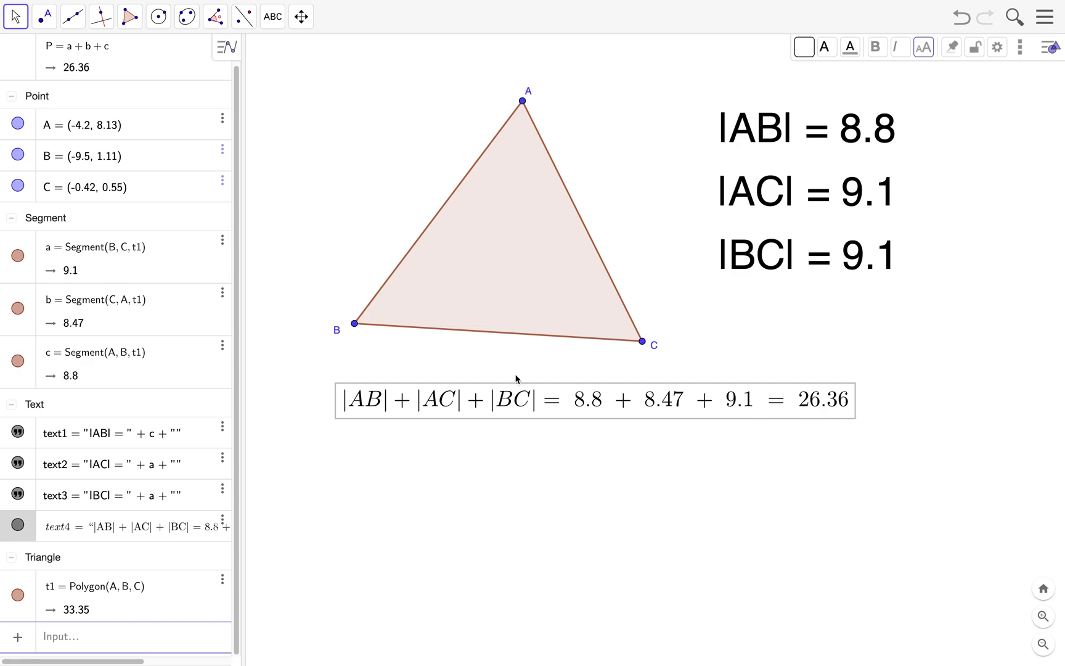
{"action": "mouse_move", "coordinate": [523, 101]}
{"action": "left_mouse_down"}
{"action": "mouse_move", "coordinate": [442, 121]}
{"action": "mouse_move", "coordinate": [507, 85]}
{"action": "left_mouse_up"}
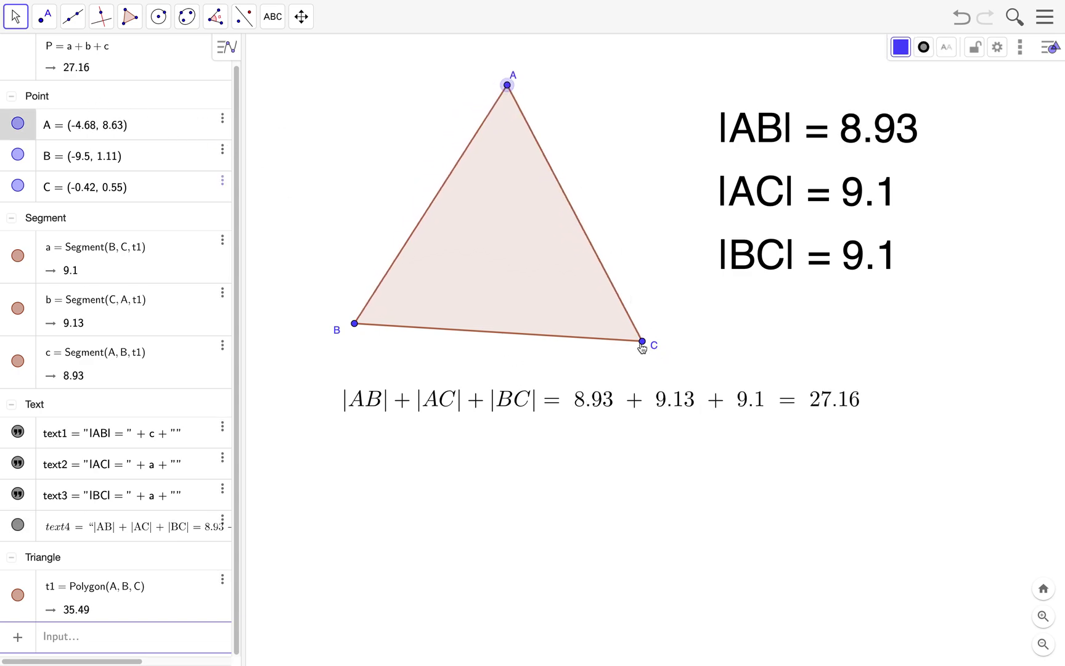
{"action": "left_click_drag", "start_coordinate": [642, 341], "coordinate": [608, 325]}
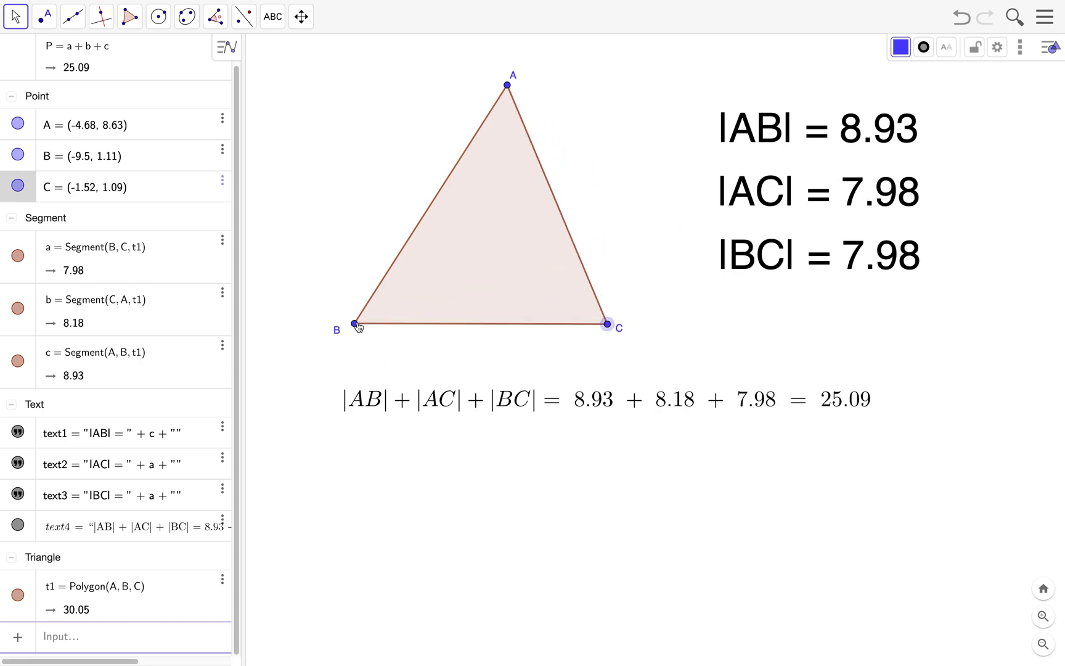
{"action": "left_click_drag", "start_coordinate": [356, 324], "coordinate": [385, 322]}
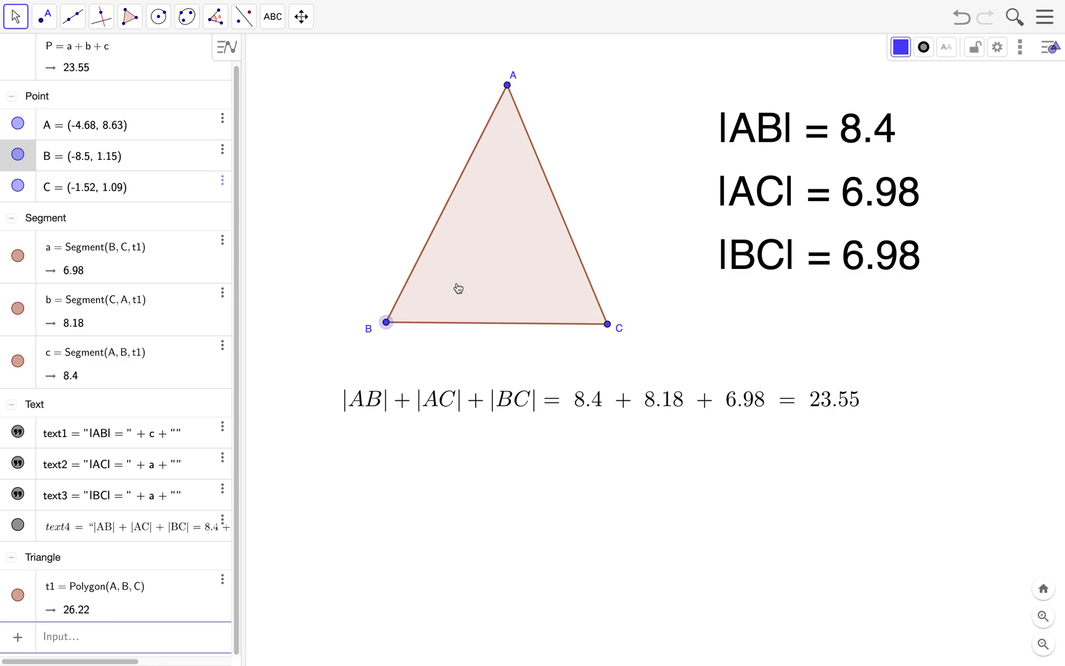
{"action": "left_click", "coordinate": [273, 16]}
Create a text reading 'The perimeter of triangle' on the canvas.
{"action": "left_click", "coordinate": [288, 82]}
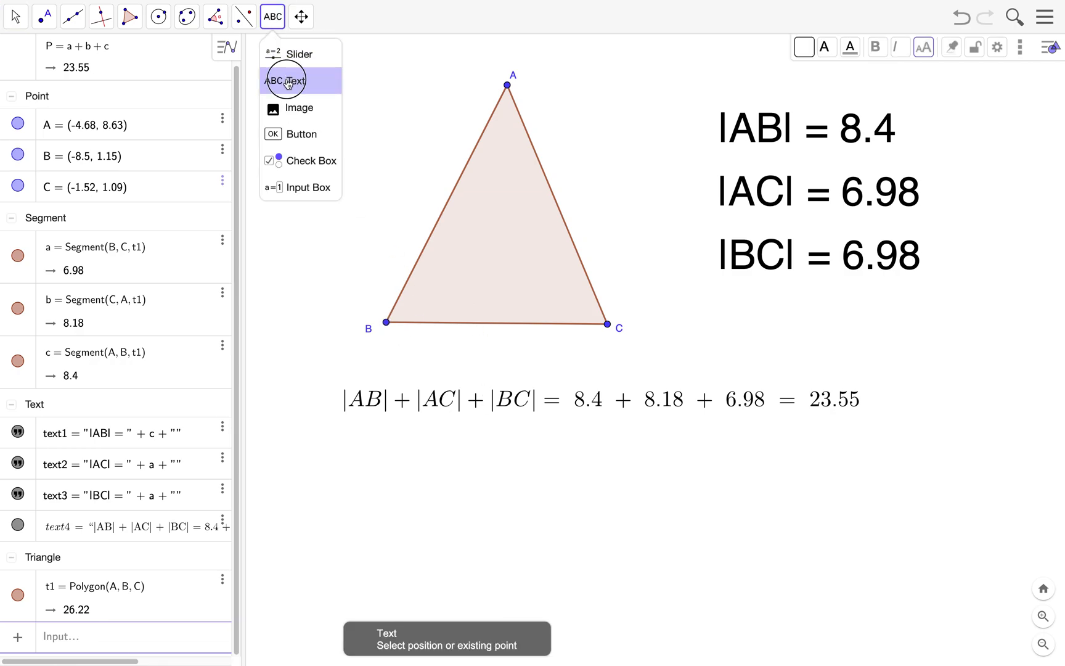
{"action": "left_click", "coordinate": [370, 471]}
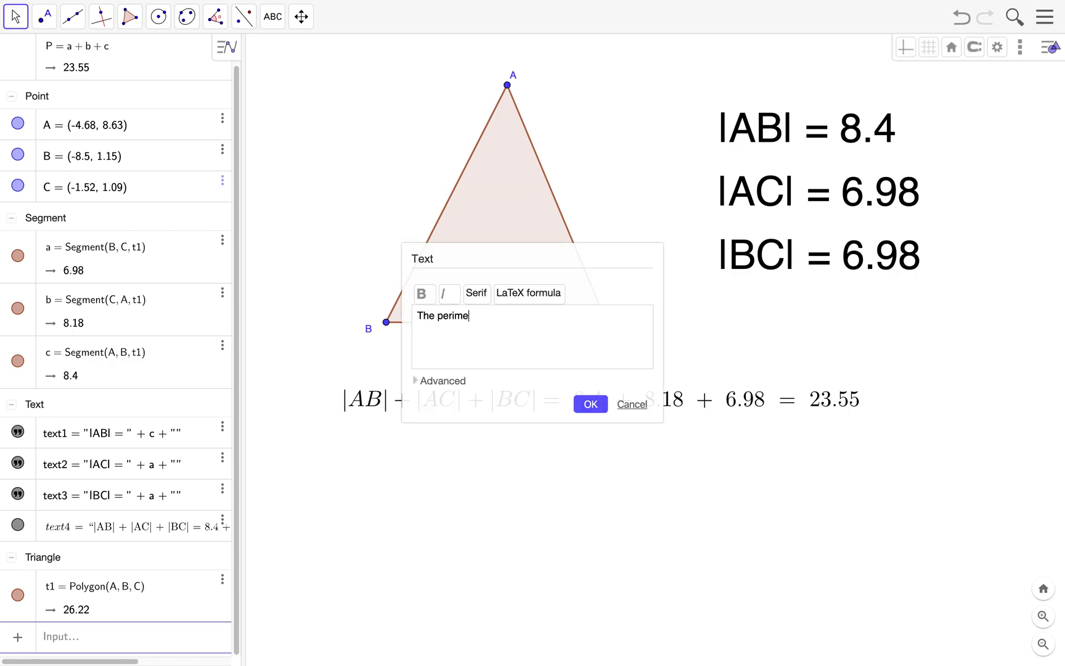
{"action": "type", "text": "The perimeter of triangle ABC is"}
{"action": "left_click", "coordinate": [590, 404]}
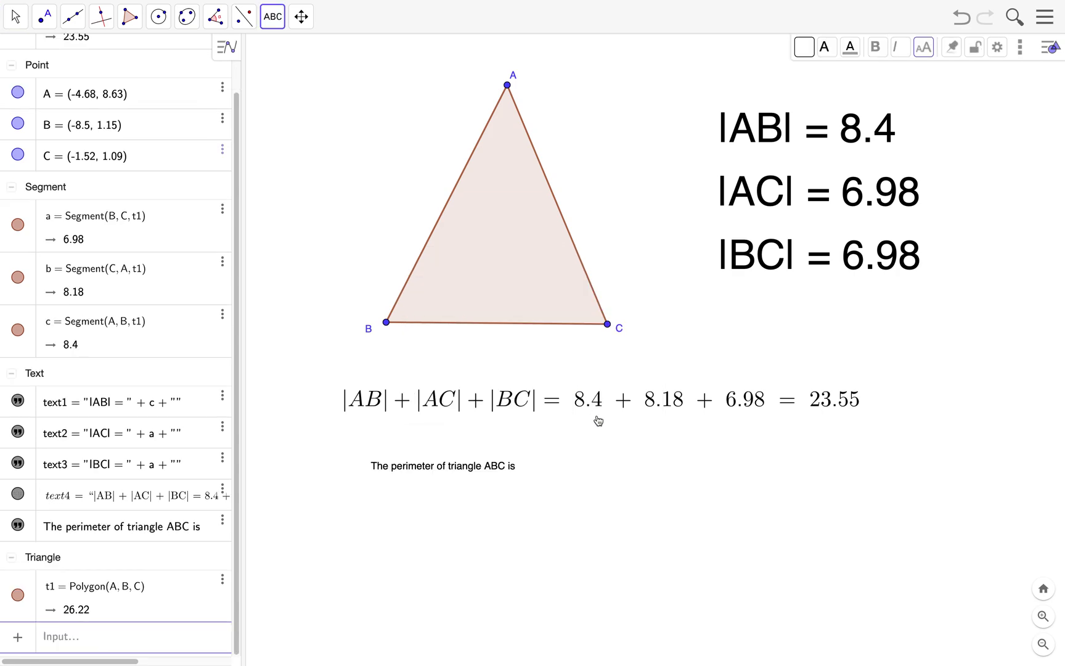
Make the perimeter sentence Large and drag it directly above the formula.
{"action": "left_click", "coordinate": [15, 17]}
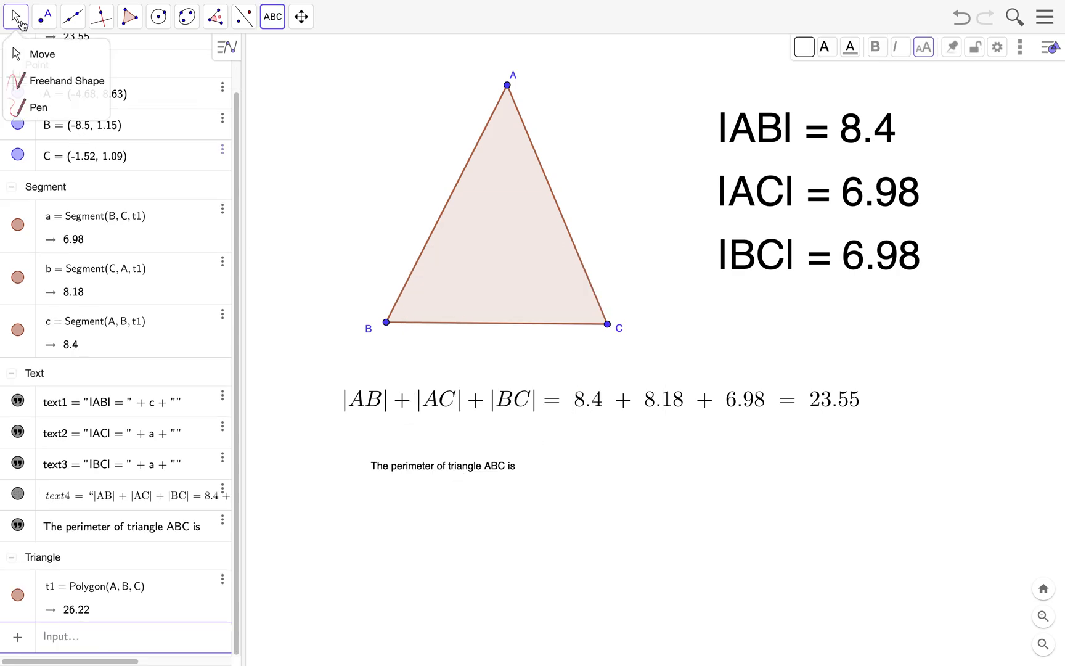
{"action": "left_click", "coordinate": [459, 466]}
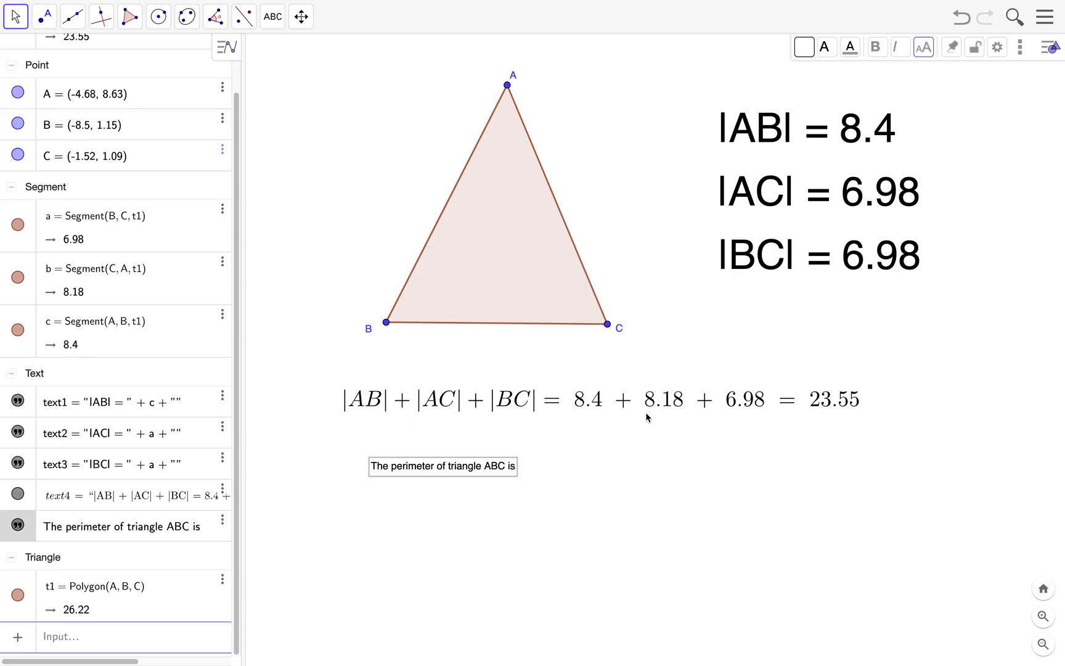
{"action": "left_click", "coordinate": [924, 50]}
{"action": "left_click", "coordinate": [940, 143]}
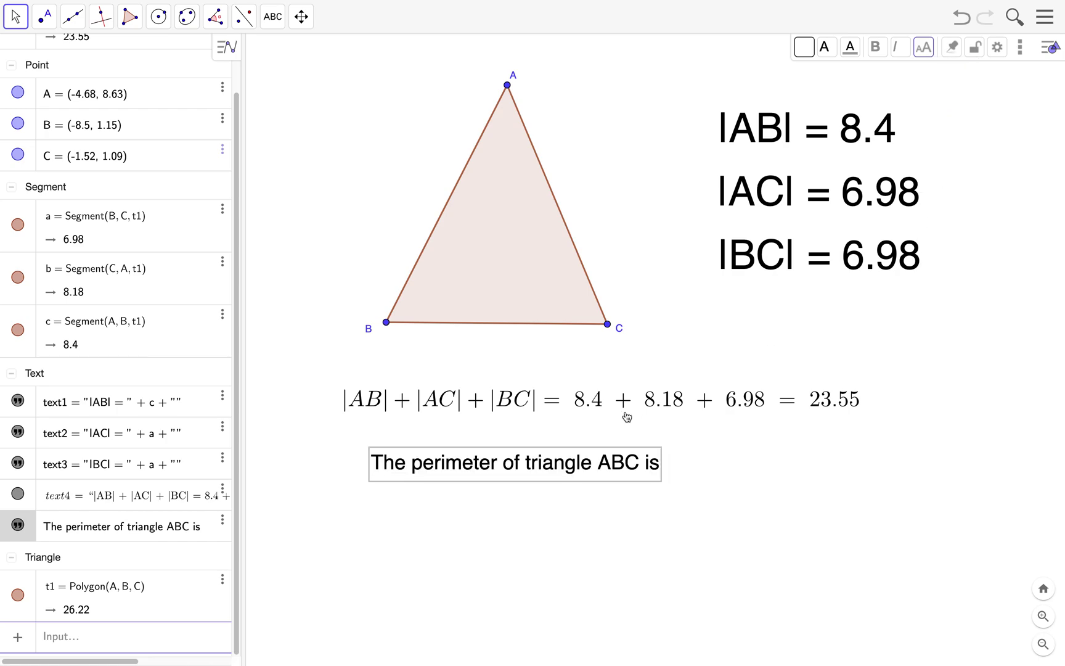
{"action": "left_click", "coordinate": [923, 50]}
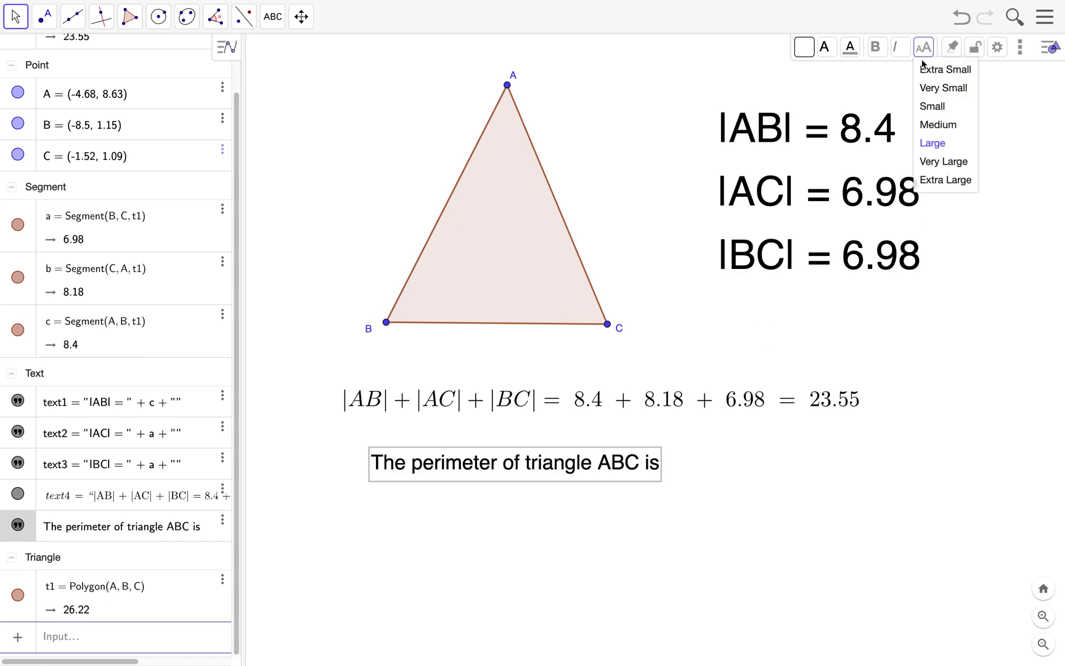
{"action": "left_click", "coordinate": [930, 160]}
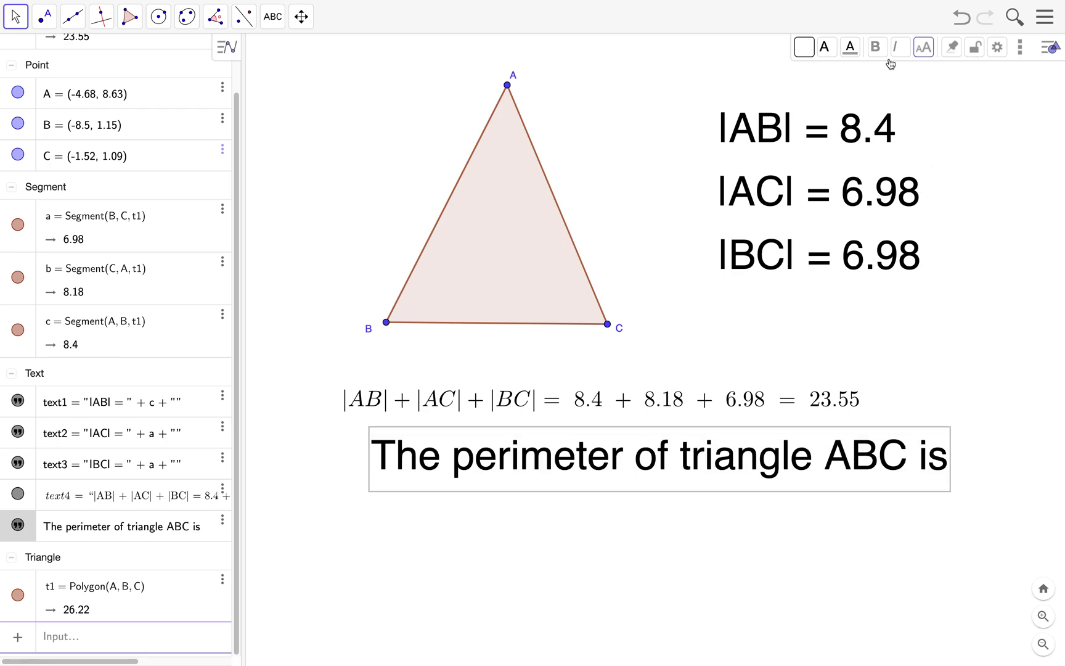
{"action": "left_click", "coordinate": [924, 48]}
{"action": "left_click", "coordinate": [940, 147]}
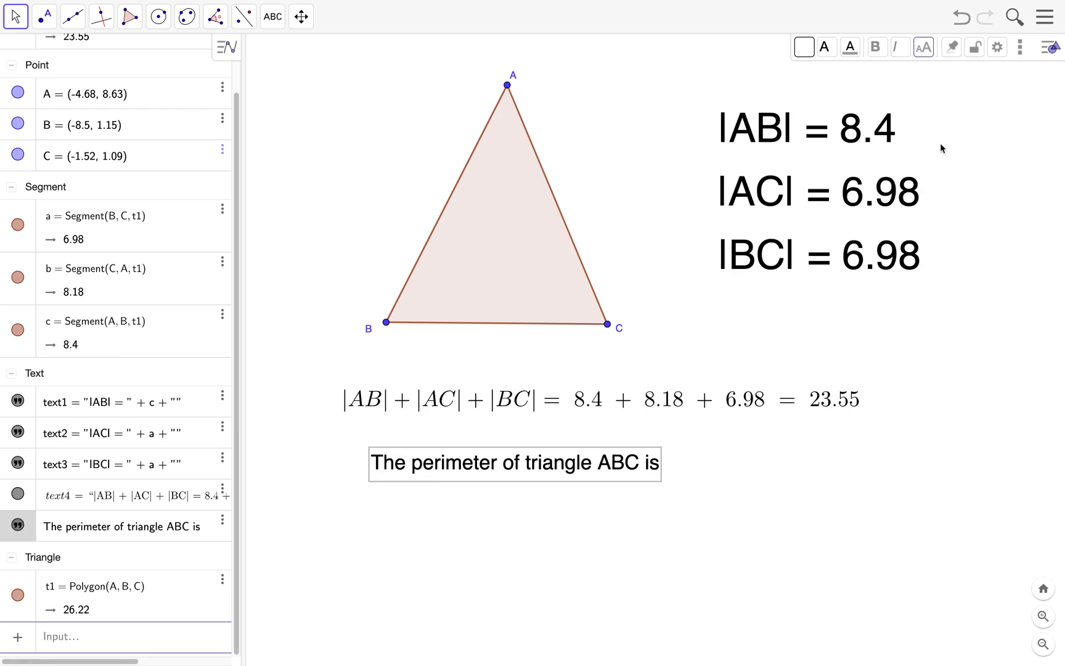
{"action": "left_click_drag", "start_coordinate": [531, 413], "coordinate": [486, 410]}
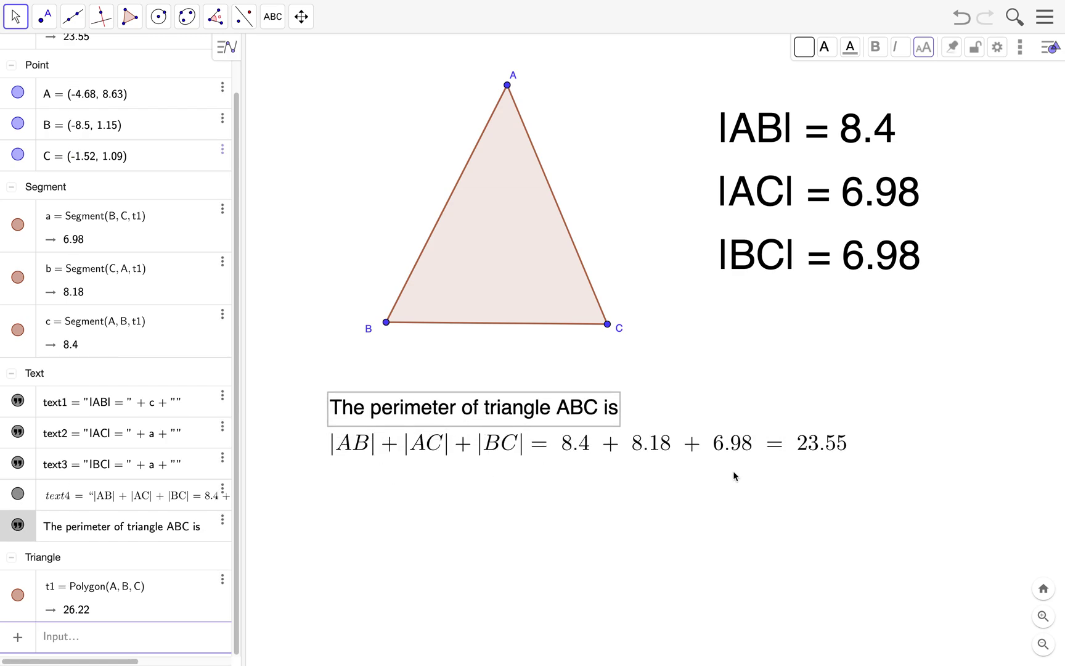
Add a full stop at the end of the perimeter formula text.
{"action": "double_click", "coordinate": [820, 447]}
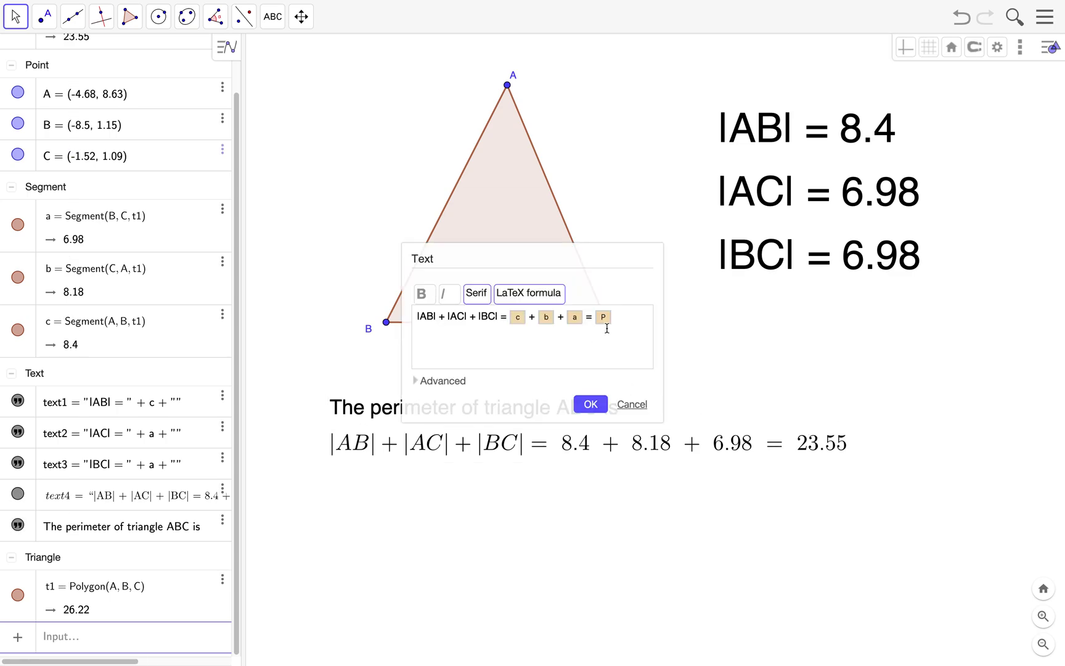
{"action": "type", "text": "."}
{"action": "left_click", "coordinate": [590, 405]}
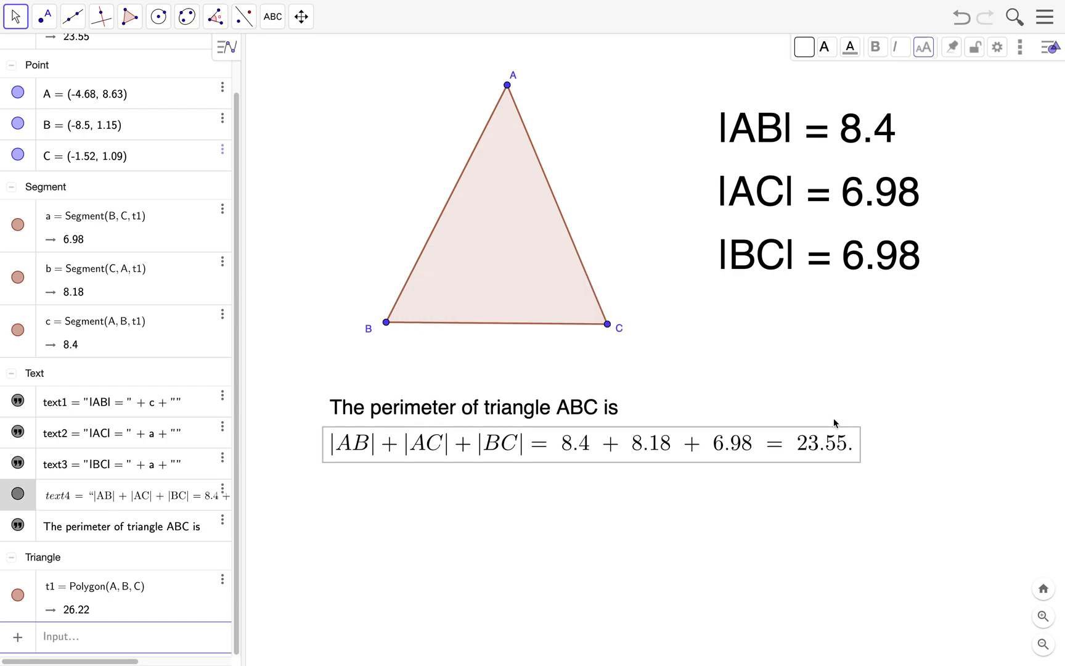
{"action": "left_click", "coordinate": [515, 90]}
Drag vertices A, C and B so the sides read 7.95, 8.47, 6.08, totalling 22.51.
{"action": "left_click_drag", "start_coordinate": [515, 91], "coordinate": [408, 101]}
{"action": "mouse_move", "coordinate": [610, 324]}
{"action": "left_mouse_down"}
{"action": "mouse_move", "coordinate": [621, 214]}
{"action": "mouse_move", "coordinate": [590, 330]}
{"action": "left_mouse_up"}
{"action": "left_click_drag", "start_coordinate": [387, 322], "coordinate": [415, 350]}
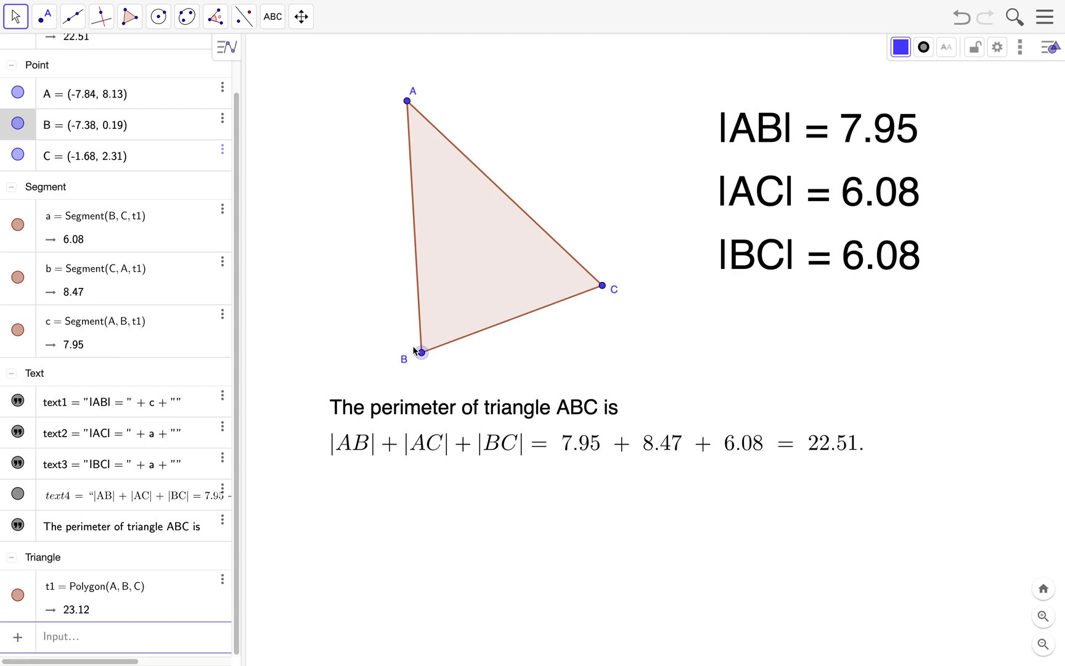